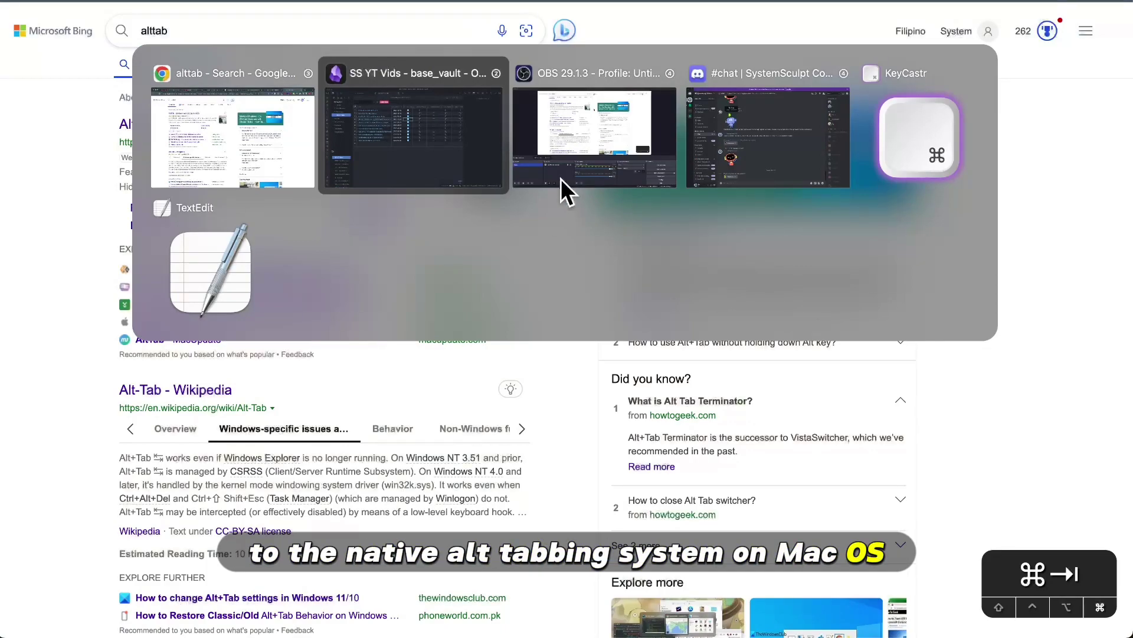
Preview AltTab's thumbnail window switcher by cycling forward and backward through the open windows, staying on the Chrome window.
{"action": "key", "text": "super+shift"}
{"action": "key", "text": "super+Tab"}
{"action": "key", "text": "super+Tab"}
{"action": "key", "text": "super+shift"}
{"action": "key", "text": "super+shift"}
{"action": "key", "text": "super+Tab"}
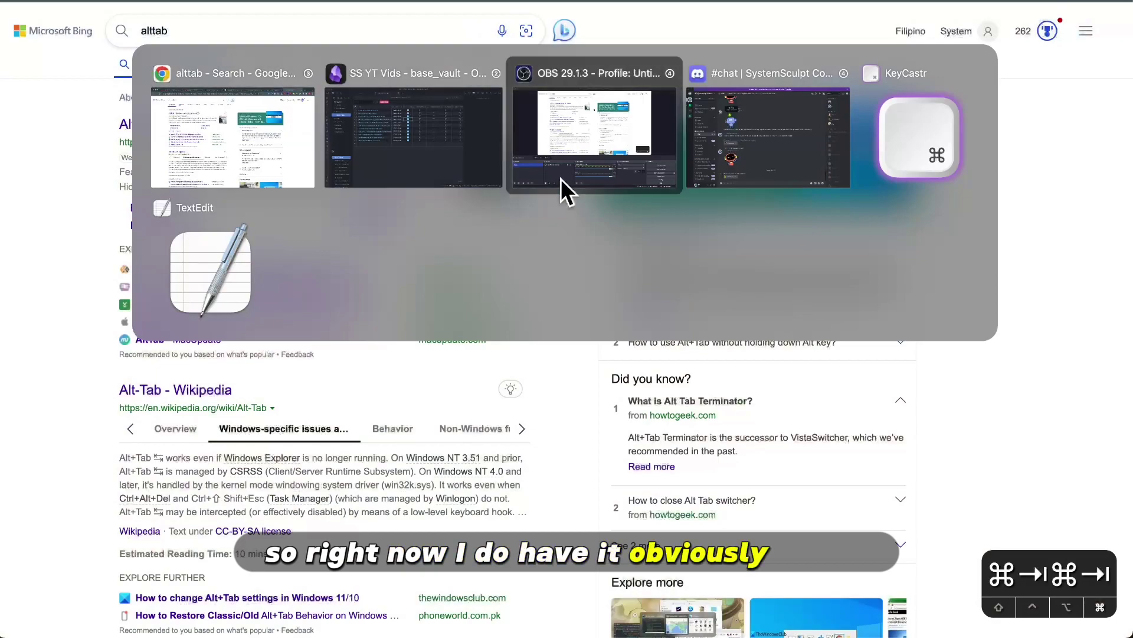
{"action": "key", "text": "super+shift+Tab"}
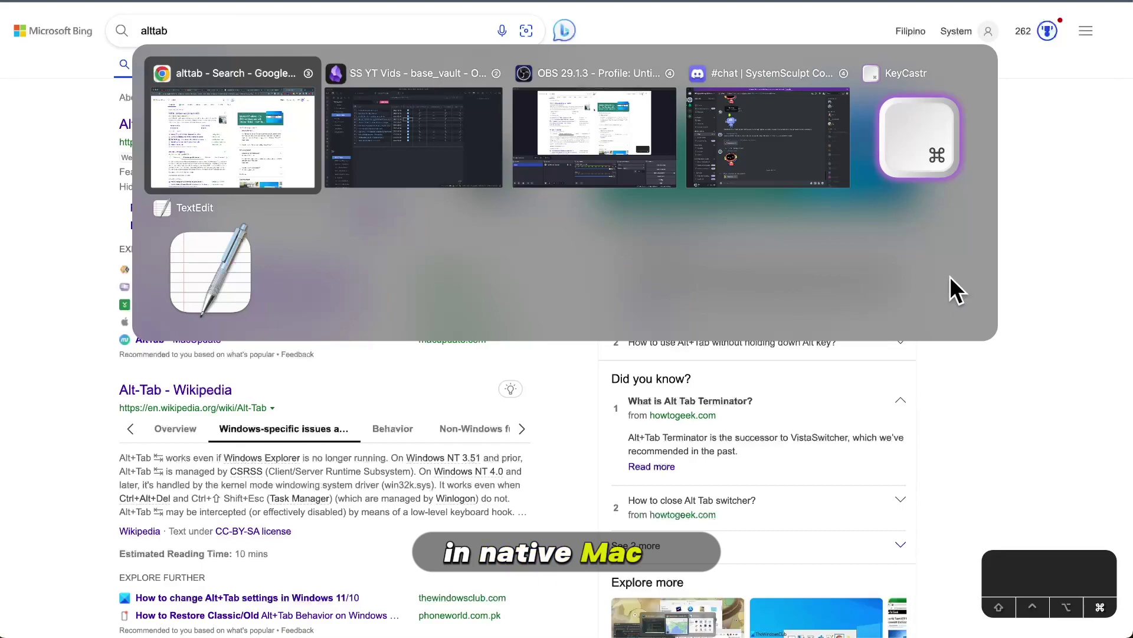
{"action": "key", "text": "super+Tab"}
{"action": "key", "text": "super+shift+Tab"}
{"action": "key", "text": "super+Tab"}
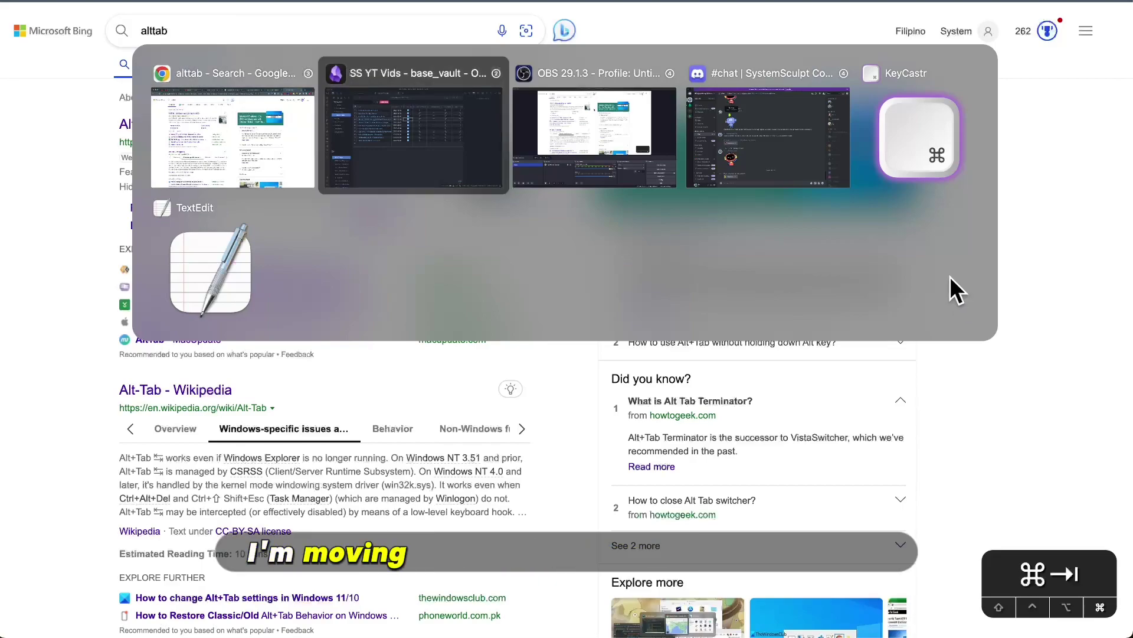
{"action": "key", "text": "super+Tab"}
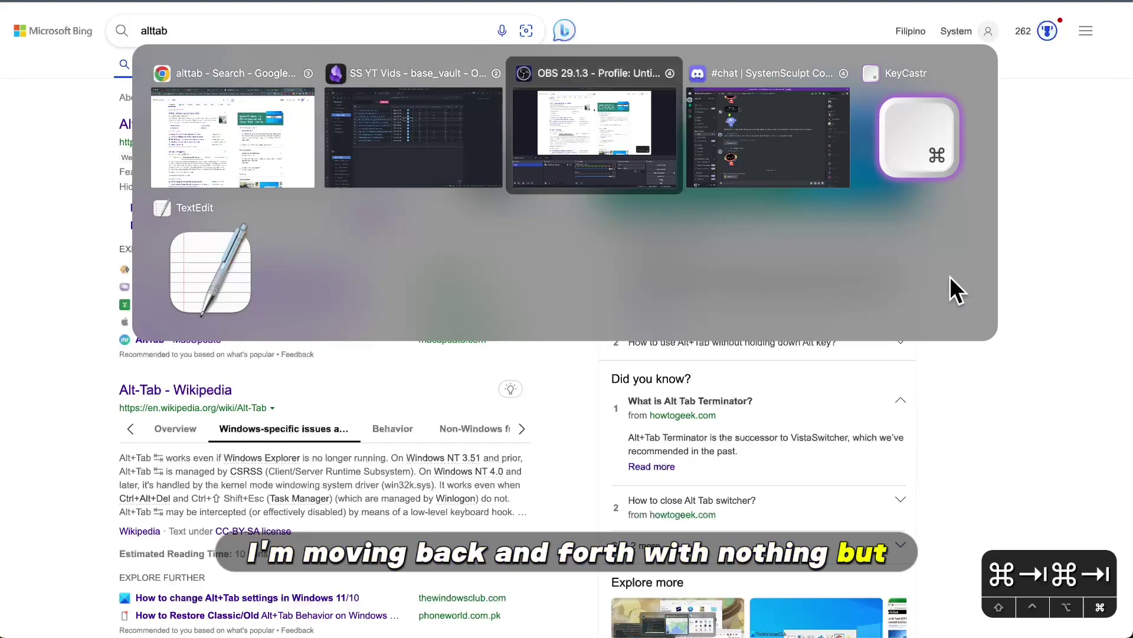
{"action": "key", "text": "super+Tab"}
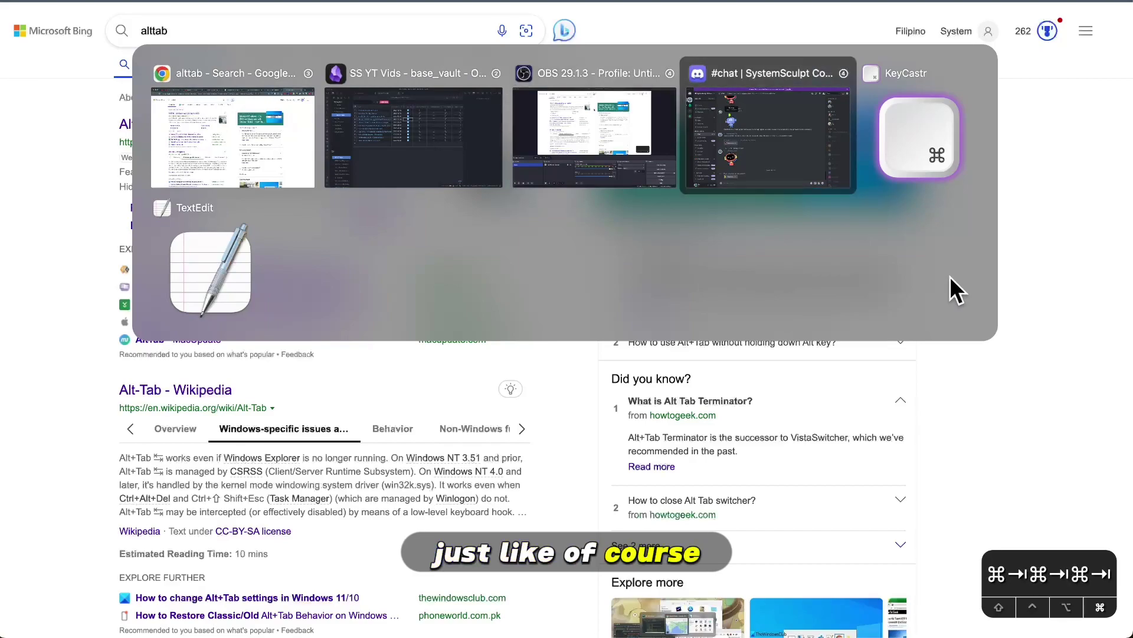
{"action": "key", "text": "super+shift+Tab"}
{"action": "key", "text": "super+shift+Tab"}
{"action": "key", "text": "super+shift+Tab"}
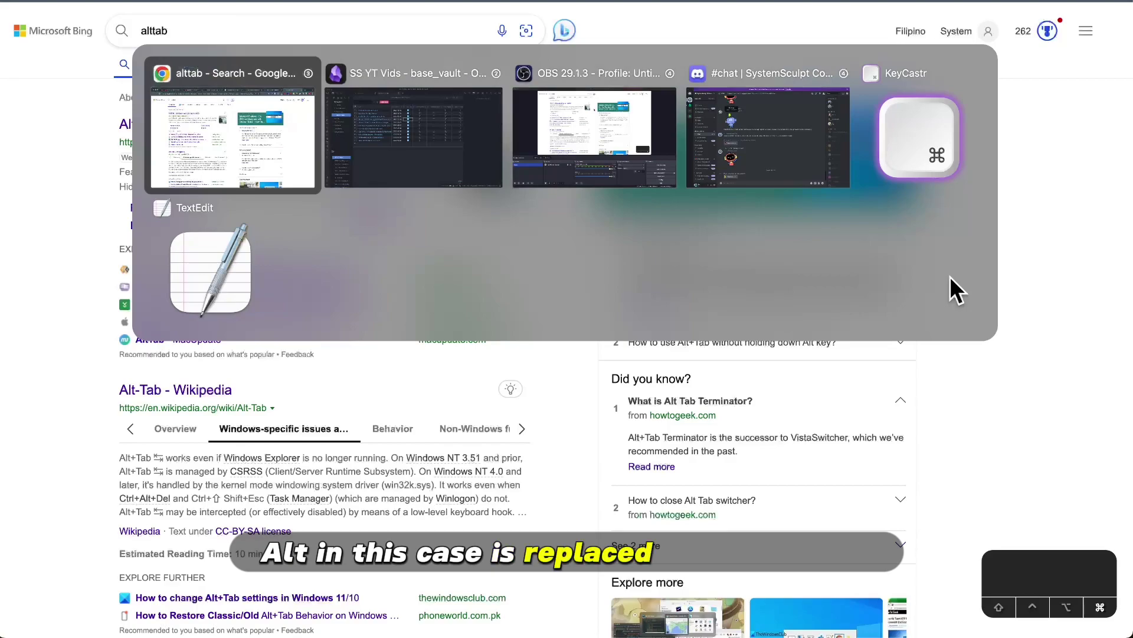
{"action": "key", "text": "super+Tab"}
{"action": "key", "text": "super+shift+Tab"}
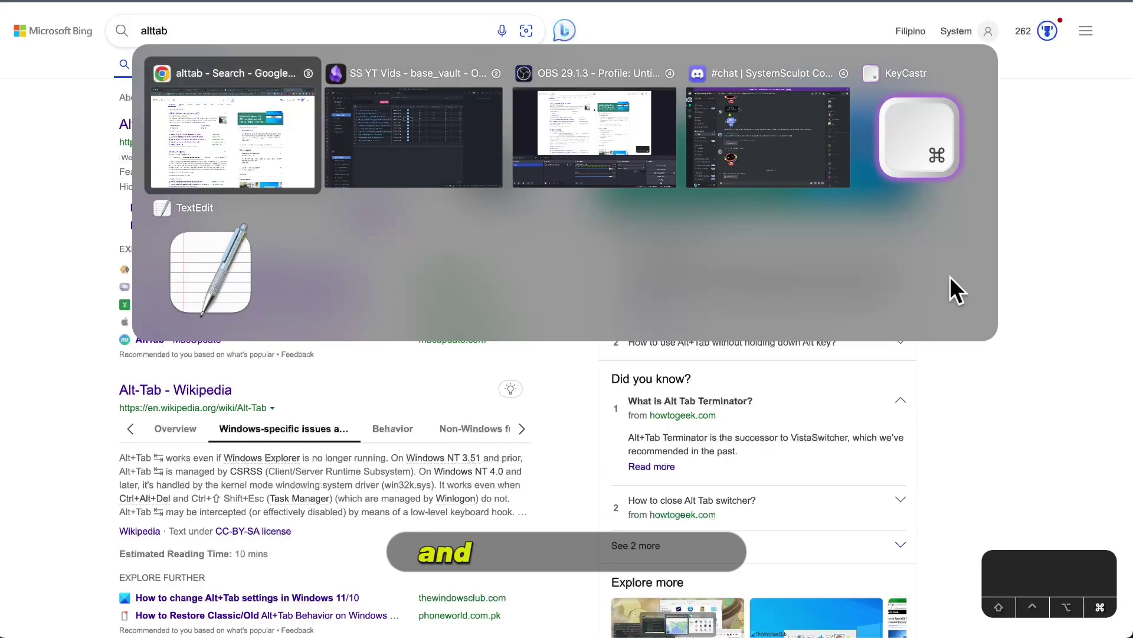
{"action": "key", "text": "super+Tab"}
{"action": "key", "text": "super+Tab"}
{"action": "key", "text": "super+Tab"}
{"action": "key", "text": "super+Tab"}
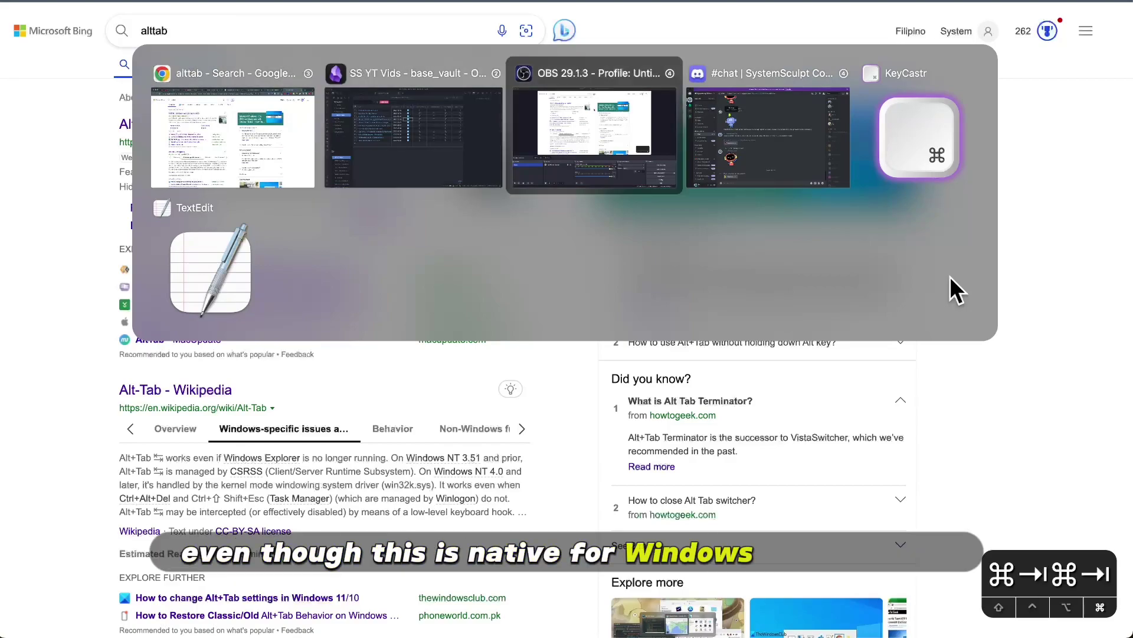
{"action": "key", "text": "super+Tab"}
{"action": "key", "text": "super+Tab"}
{"action": "key", "text": "super+Tab"}
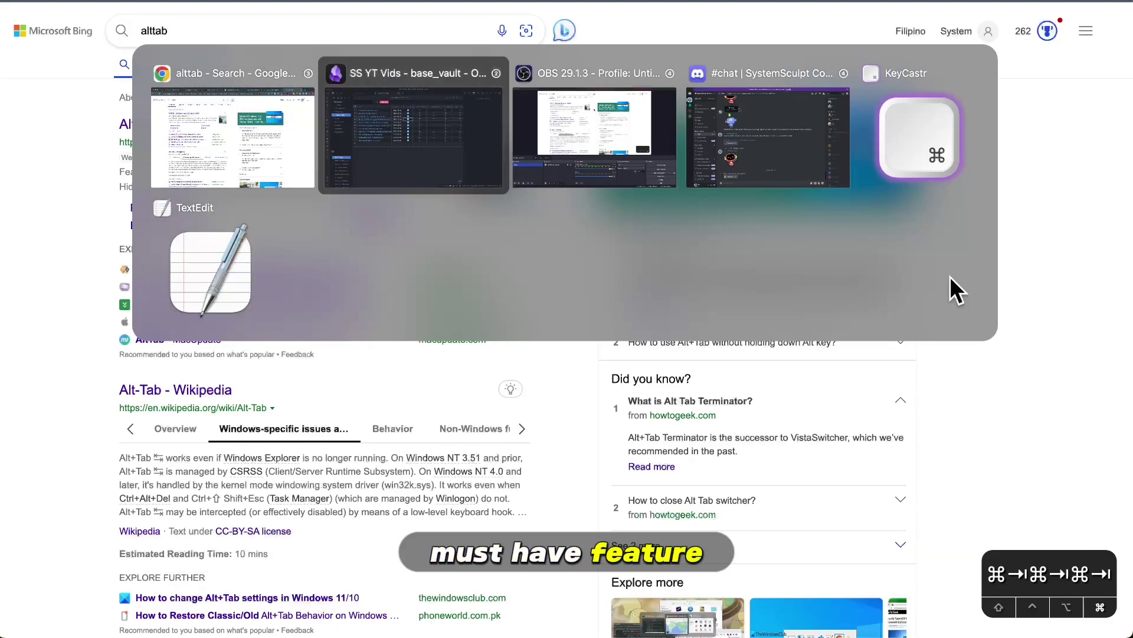
{"action": "key", "text": "super+shift+Tab"}
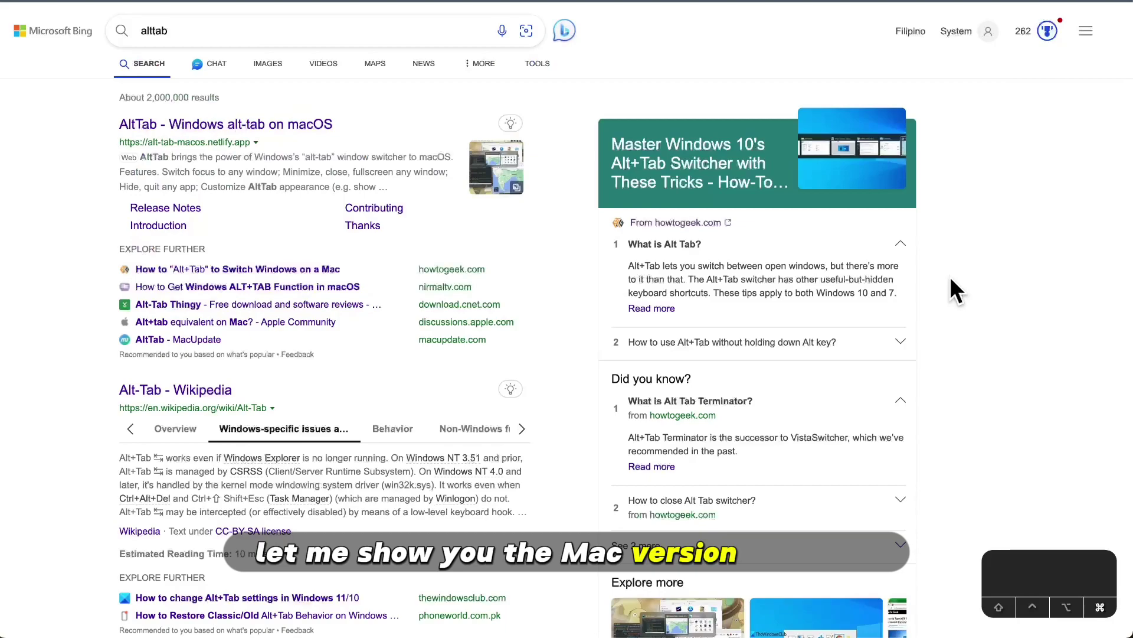
Cycle repeatedly through the open applications in the native macOS app switcher to examine how its selection moves.
{"action": "key", "text": "super+Tab"}
{"action": "key", "text": "super+Tab"}
{"action": "key", "text": "super+Tab"}
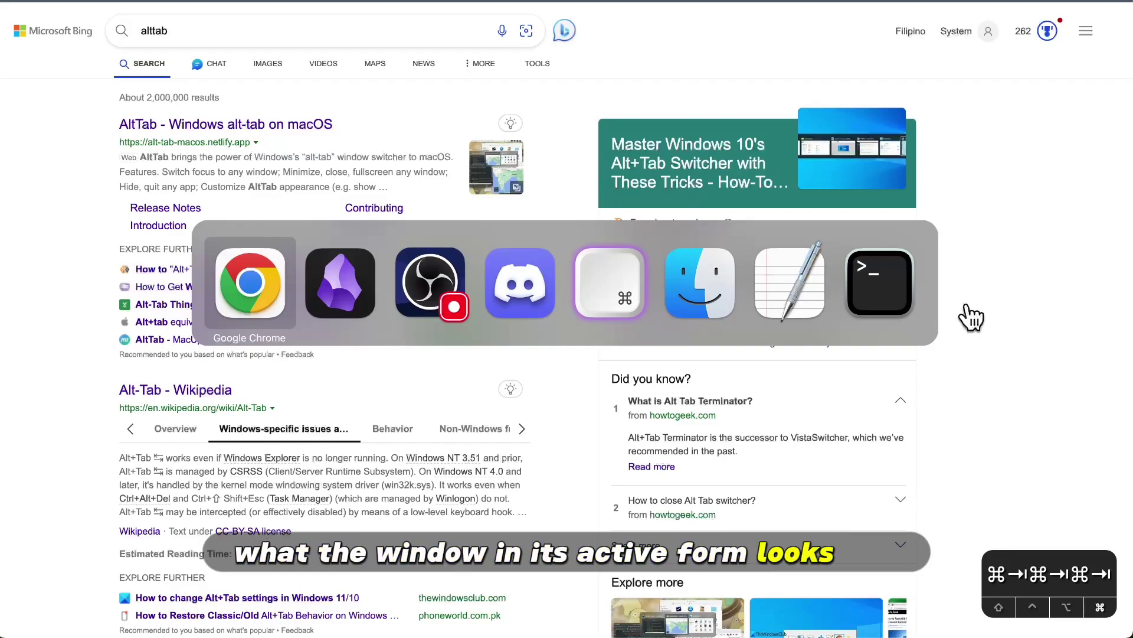
{"action": "key", "text": "super+Tab"}
{"action": "key", "text": "super+Tab"}
{"action": "key", "text": "super+Tab"}
{"action": "key", "text": "super+Tab"}
{"action": "key", "text": "super+Tab"}
{"action": "key", "text": "super+Tab"}
{"action": "key", "text": "super+Tab"}
{"action": "key", "text": "super+Tab"}
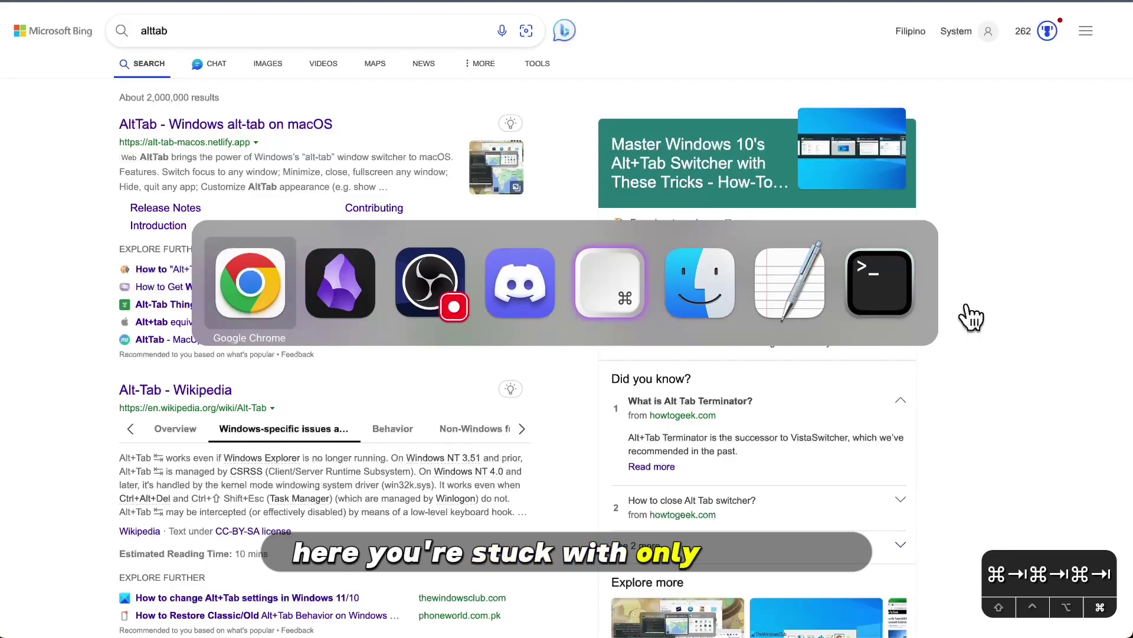
{"action": "key", "text": "super+Tab"}
{"action": "key", "text": "super+Tab"}
{"action": "key", "text": "super+Tab"}
{"action": "key", "text": "super+Tab"}
{"action": "key", "text": "super+Tab"}
{"action": "key", "text": "super+Tab"}
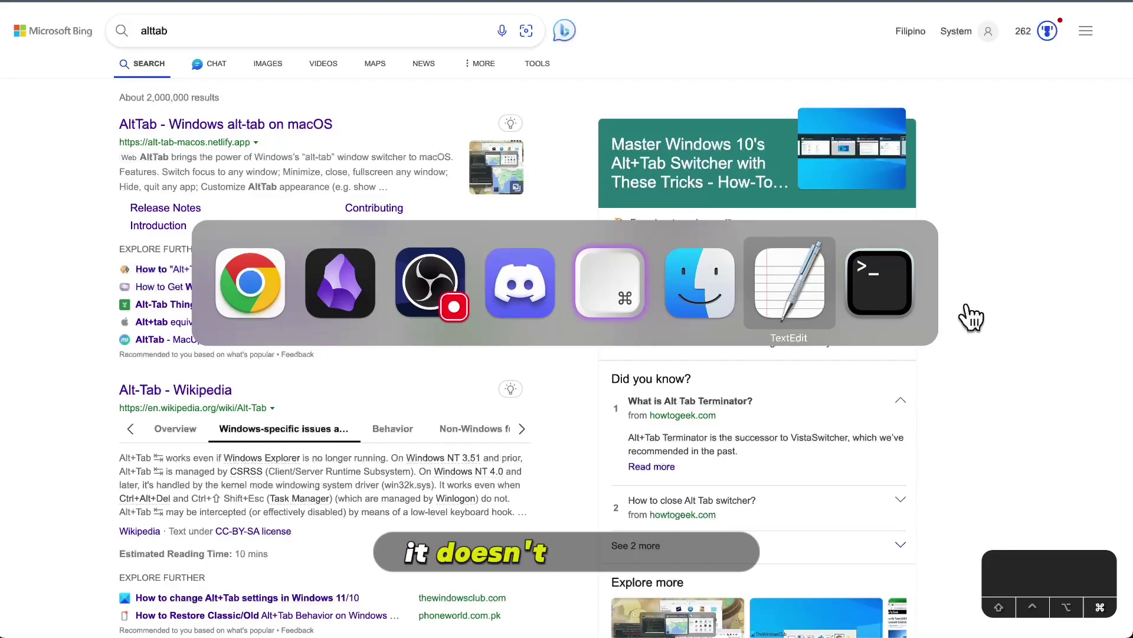
{"action": "key", "text": "super+Tab"}
{"action": "key", "text": "super+Tab"}
{"action": "key", "text": "super+Tab"}
{"action": "key", "text": "super+Tab"}
{"action": "key", "text": "super+Tab"}
{"action": "key", "text": "super+Tab"}
{"action": "key", "text": "super+Tab"}
{"action": "key", "text": "super+Tab"}
{"action": "key", "text": "super+Tab"}
{"action": "key", "text": "super+Tab"}
{"action": "key", "text": "super+Tab"}
{"action": "key", "text": "super+Tab"}
{"action": "key", "text": "super+Tab"}
{"action": "key", "text": "super+Tab"}
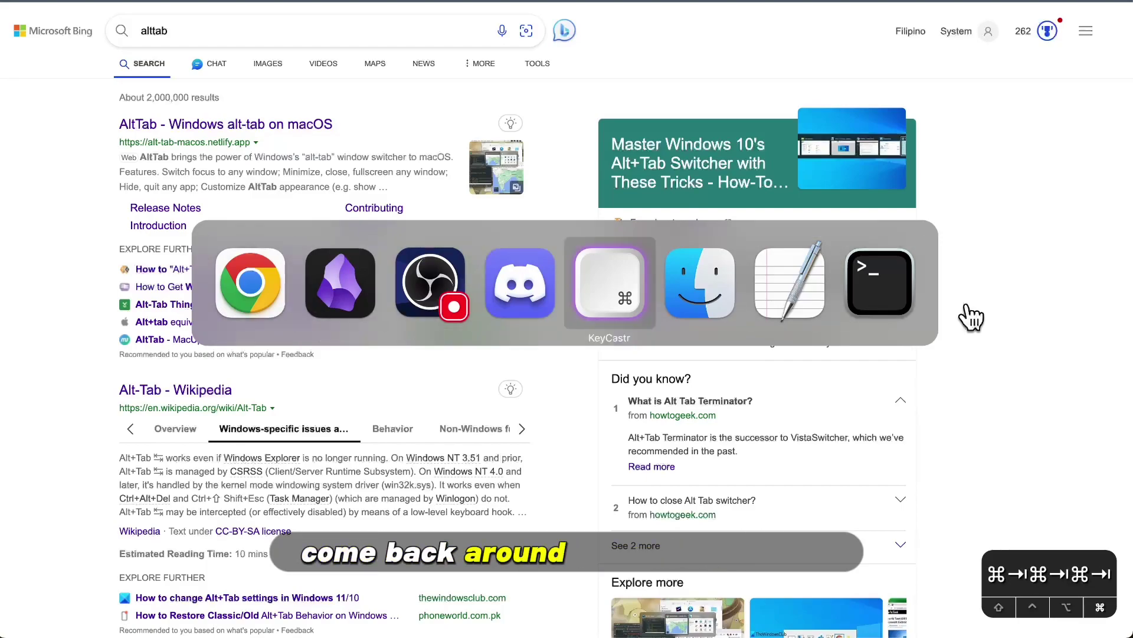
{"action": "key", "text": "super+Tab"}
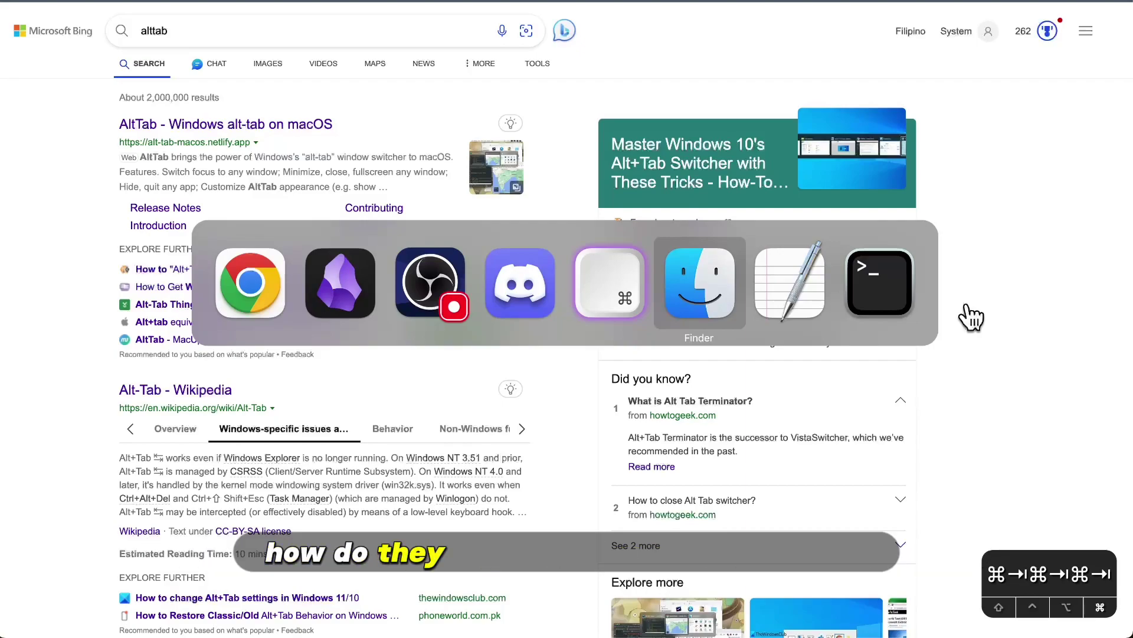
{"action": "key", "text": "super+Tab"}
{"action": "key", "text": "super+Tab"}
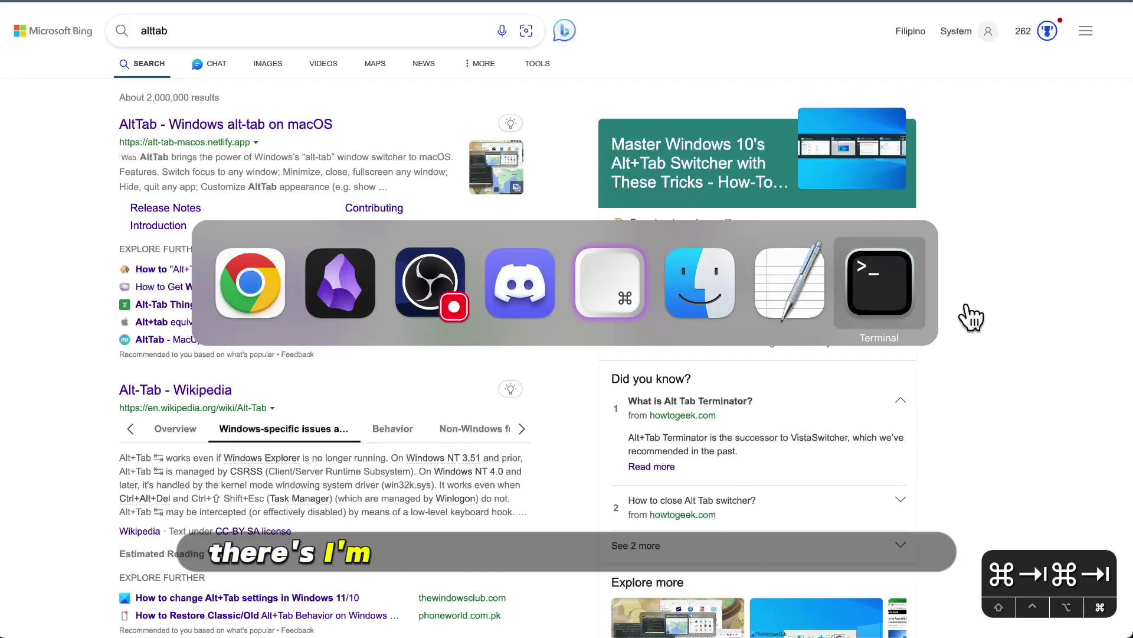
{"action": "key", "text": "super+Tab"}
{"action": "key", "text": "super+Tab"}
{"action": "key", "text": "super+Tab"}
{"action": "key", "text": "super+Tab"}
{"action": "key", "text": "super+Tab"}
{"action": "key", "text": "super+Tab"}
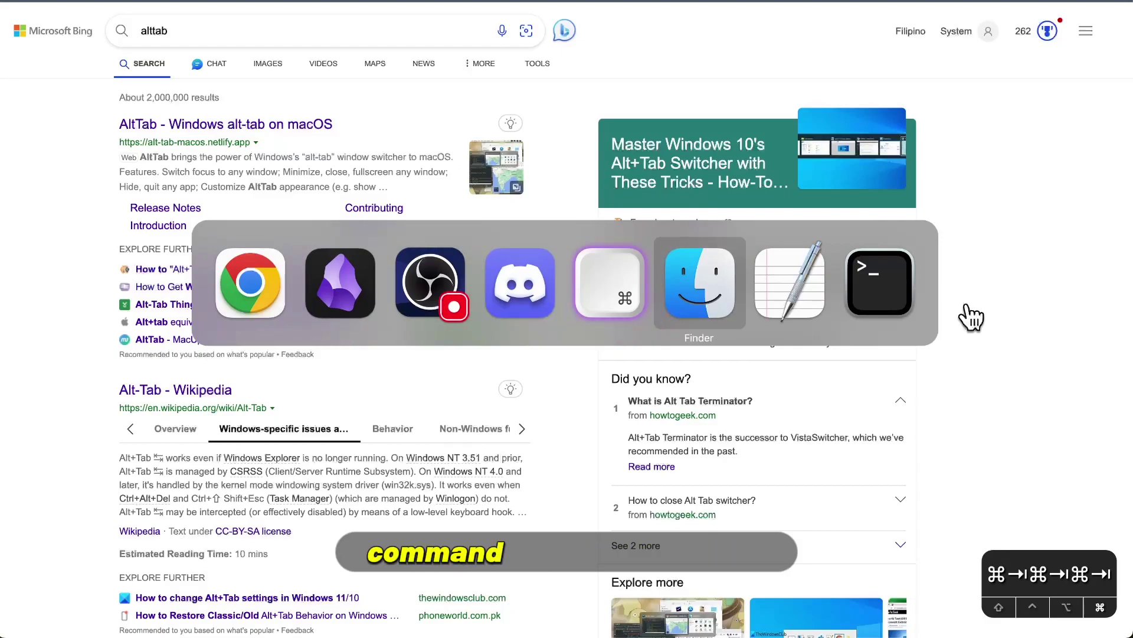
{"action": "key", "text": "super+Tab"}
{"action": "key", "text": "super+Tab"}
{"action": "key", "text": "super+Tab"}
{"action": "key", "text": "super+Tab"}
{"action": "key", "text": "super+Tab"}
{"action": "key", "text": "super+Tab"}
{"action": "key", "text": "super+Tab"}
{"action": "key", "text": "super+Tab"}
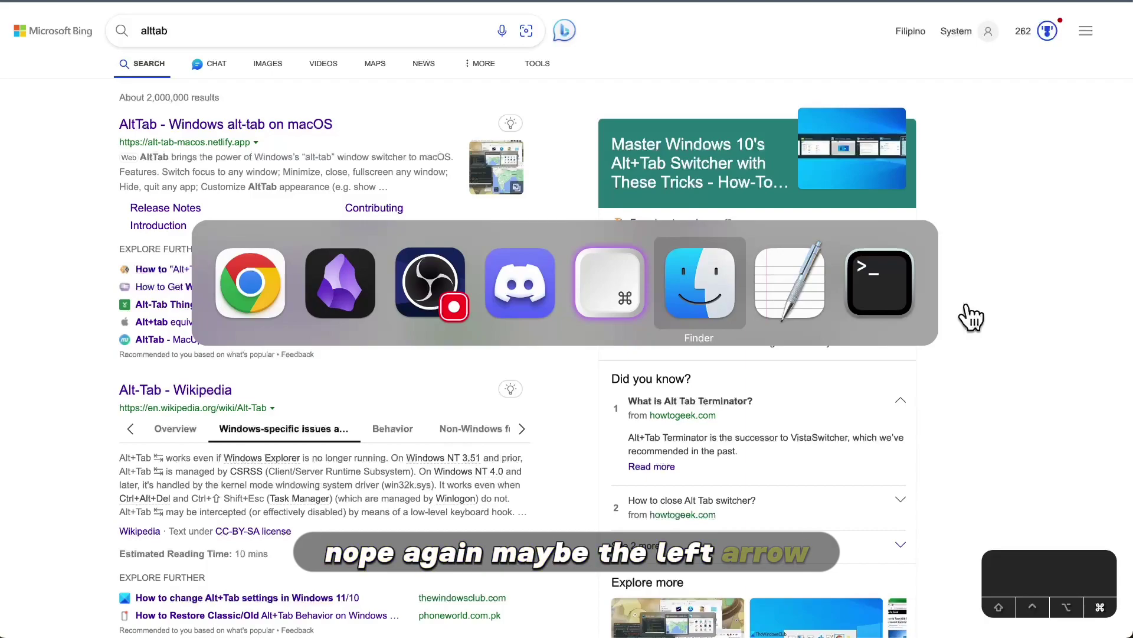
Move the native app switcher's selection backward and forward among neighbouring apps and return to Google Chrome.
{"action": "key", "text": "super+Left"}
{"action": "key", "text": "super+Left"}
{"action": "key", "text": "super+Left"}
{"action": "key", "text": "super+Right"}
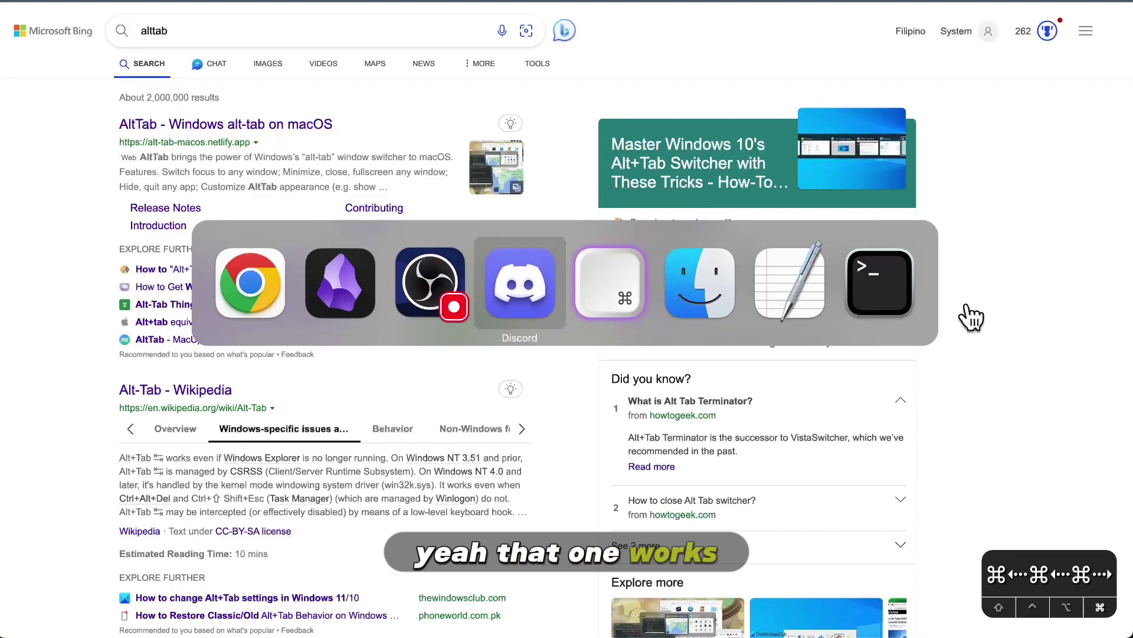
{"action": "key", "text": "super+Right"}
{"action": "key", "text": "super+Right"}
{"action": "key", "text": "super+Left"}
{"action": "key", "text": "super+Right"}
{"action": "key", "text": "super+Left"}
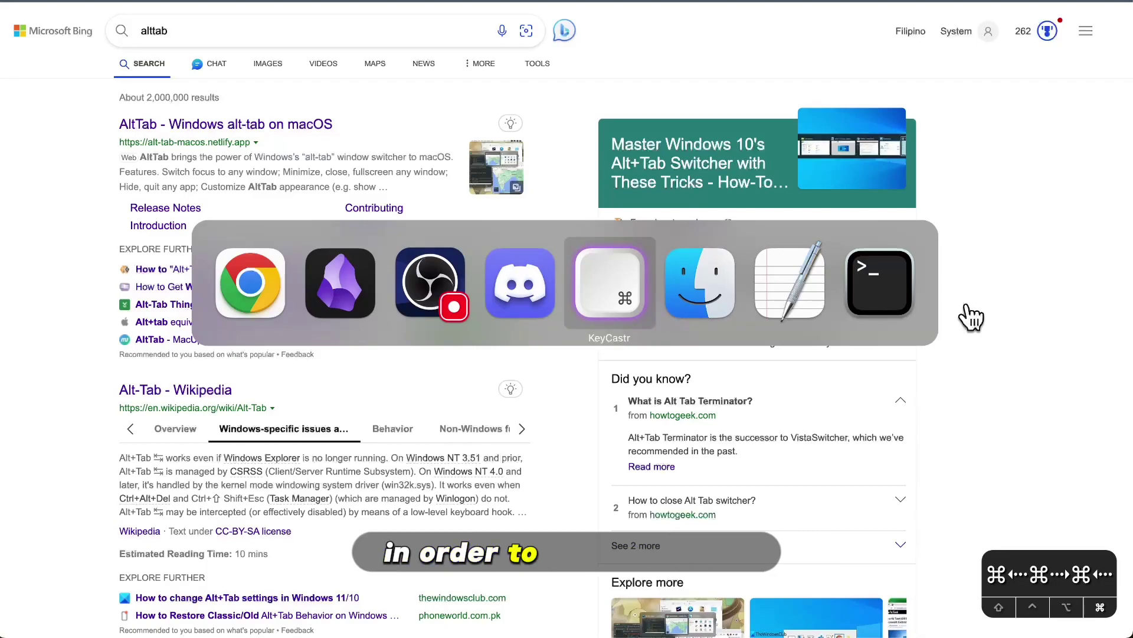
{"action": "key", "text": "super+Tab"}
{"action": "key", "text": "super+Tab"}
{"action": "key", "text": "super+Tab"}
{"action": "key", "text": "super+Tab"}
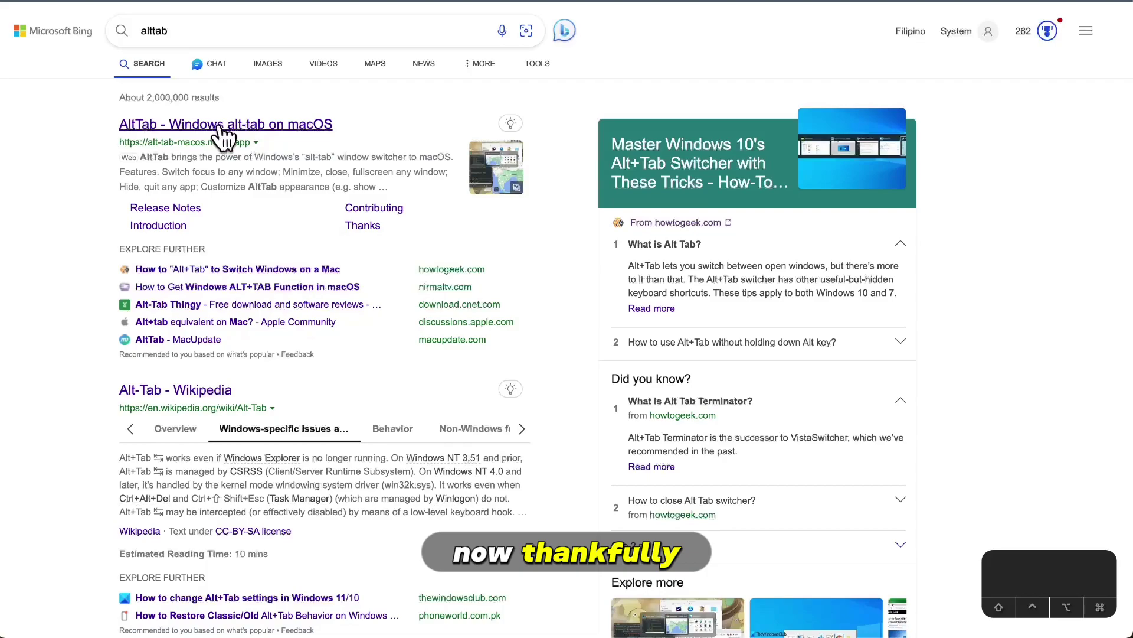
Open the "AltTab - Windows alt-tab on macOS" search result and review its installation and configuration sections.
{"action": "left_click", "coordinate": [277, 126]}
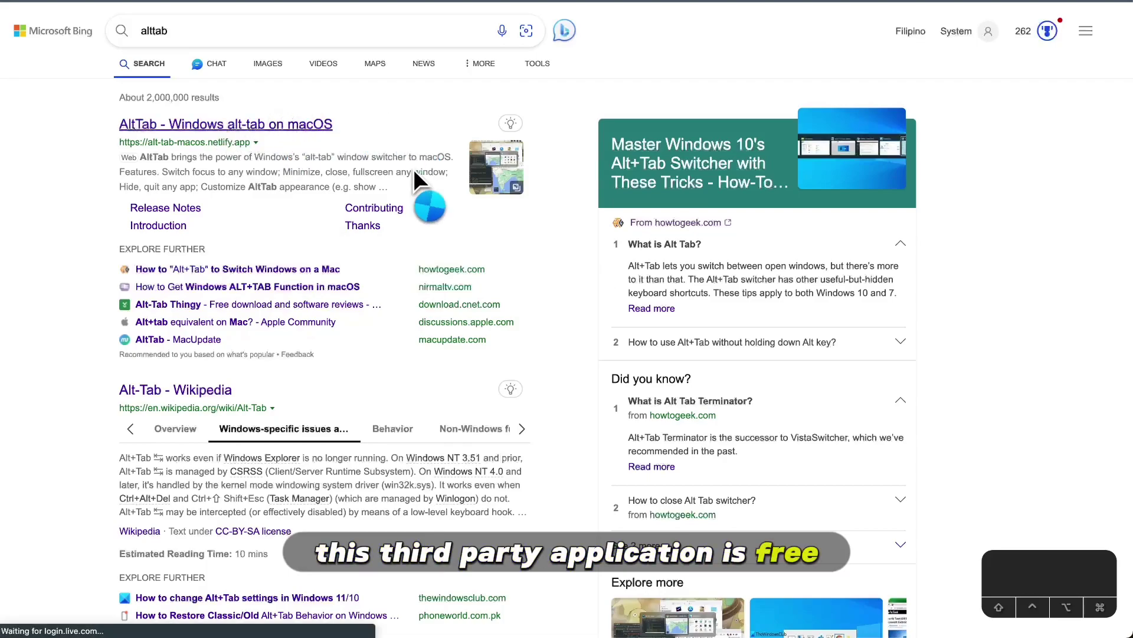
{"action": "scroll", "coordinate": [966, 299], "scroll_direction": "down", "scroll_amount": 8}
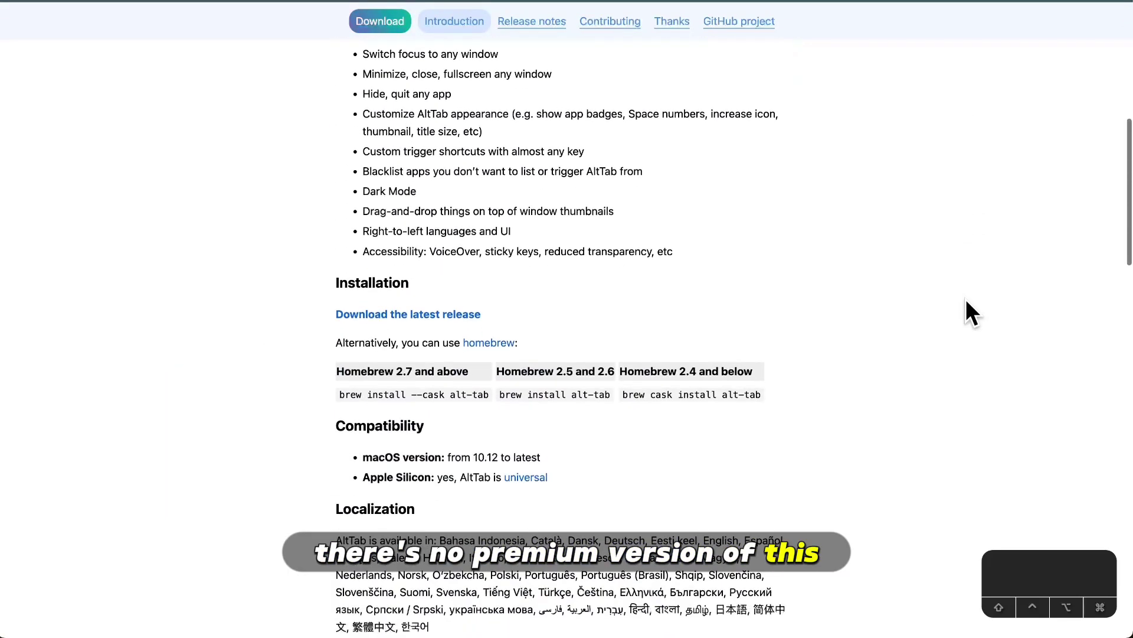
{"action": "scroll", "coordinate": [965, 300], "scroll_direction": "down", "scroll_amount": 6}
{"action": "left_click", "coordinate": [480, 144]}
{"action": "left_click_drag", "start_coordinate": [479, 142], "coordinate": [334, 146]}
{"action": "left_click", "coordinate": [327, 147]}
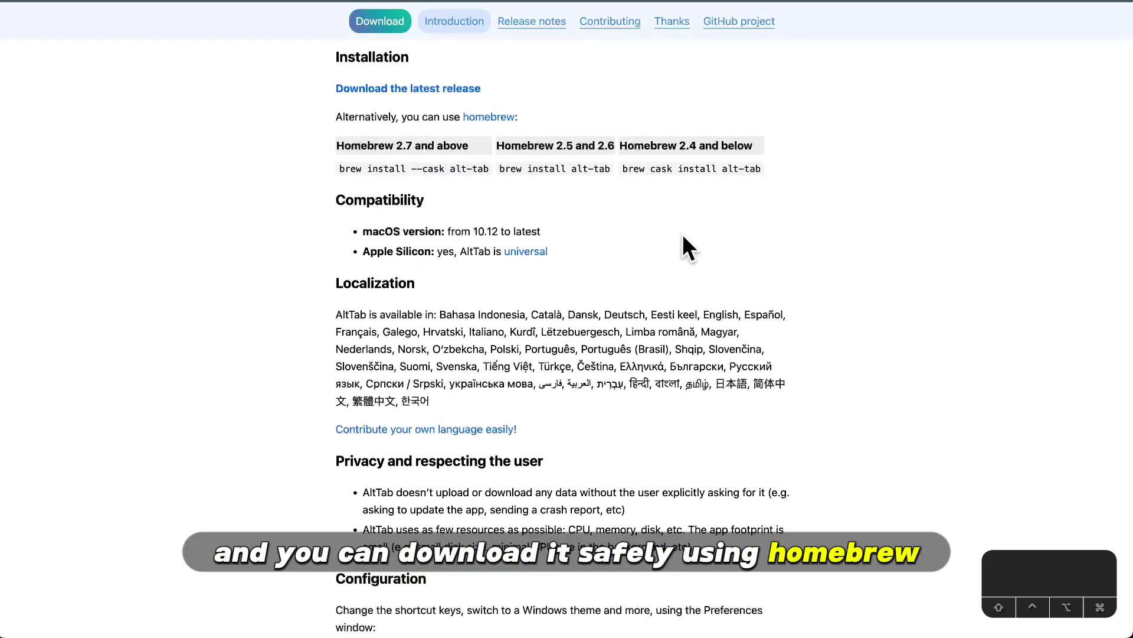
{"action": "scroll", "coordinate": [682, 233], "scroll_direction": "down", "scroll_amount": 9}
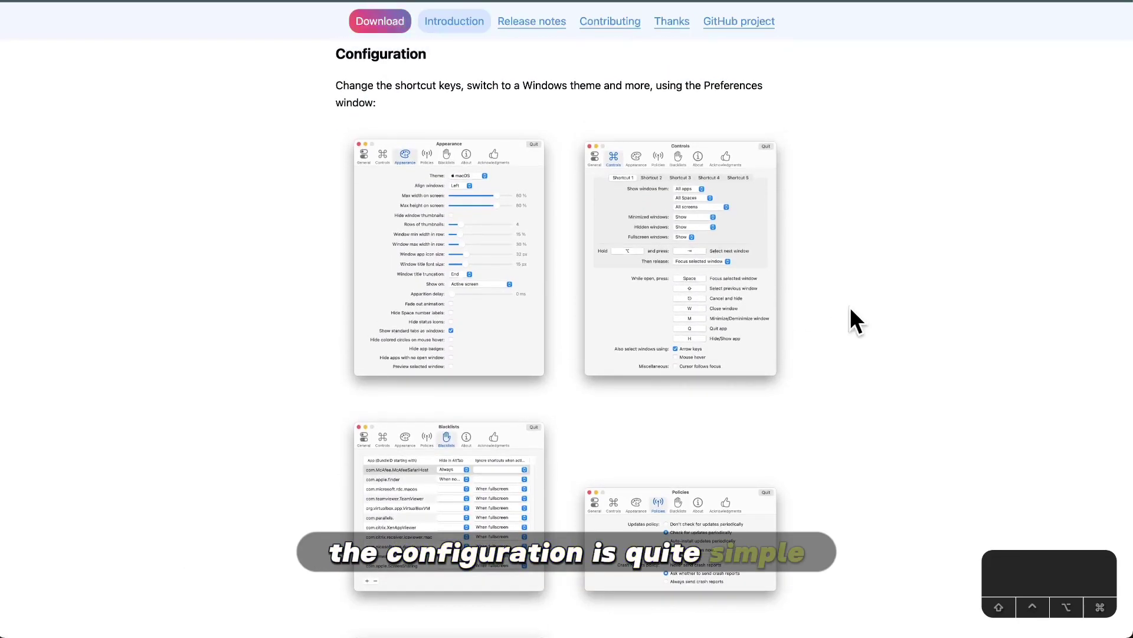
{"action": "scroll", "coordinate": [851, 307], "scroll_direction": "down", "scroll_amount": 1}
{"action": "scroll", "coordinate": [851, 307], "scroll_direction": "up", "scroll_amount": 1}
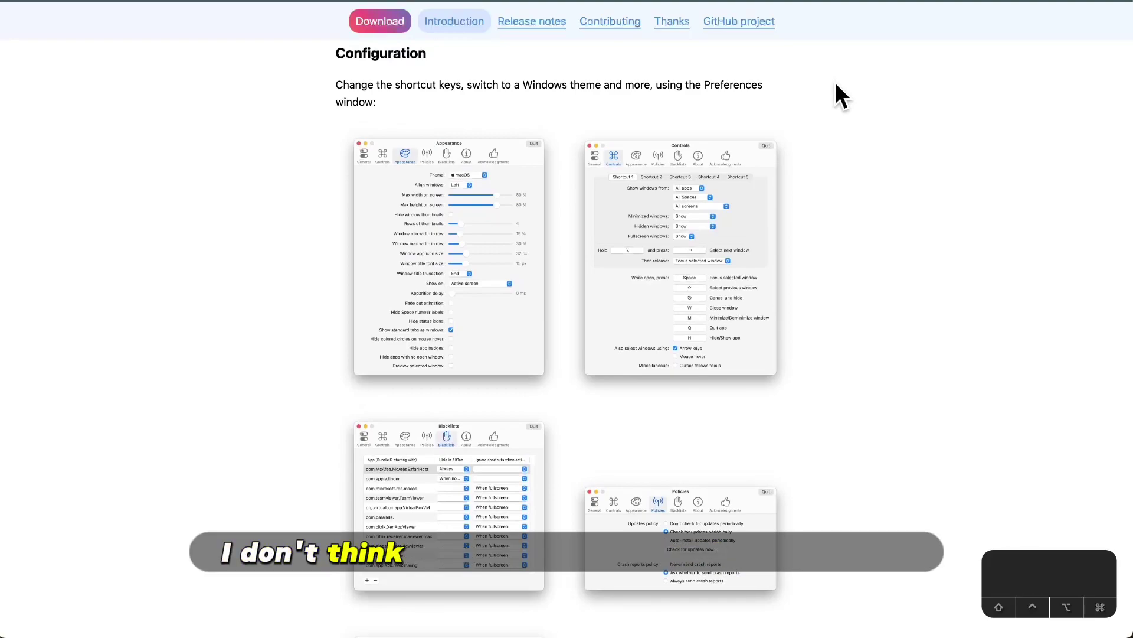
Find and launch AltTab.app to bring up its preferences window.
{"action": "key", "text": "super+space"}
{"action": "type", "text": "alt"}
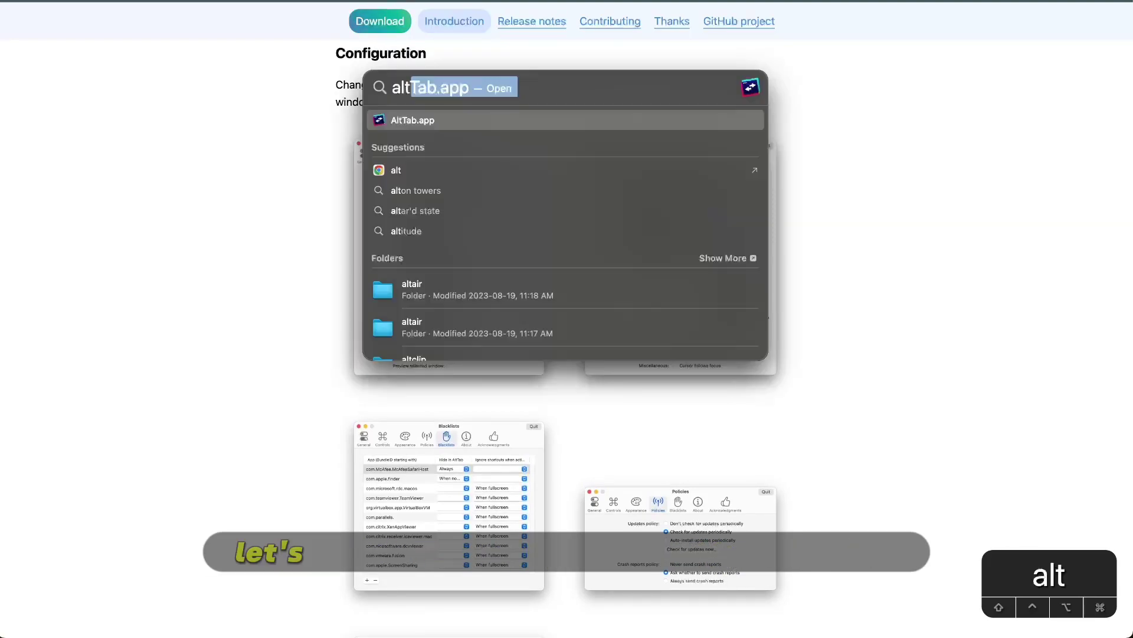
{"action": "key", "text": "Return"}
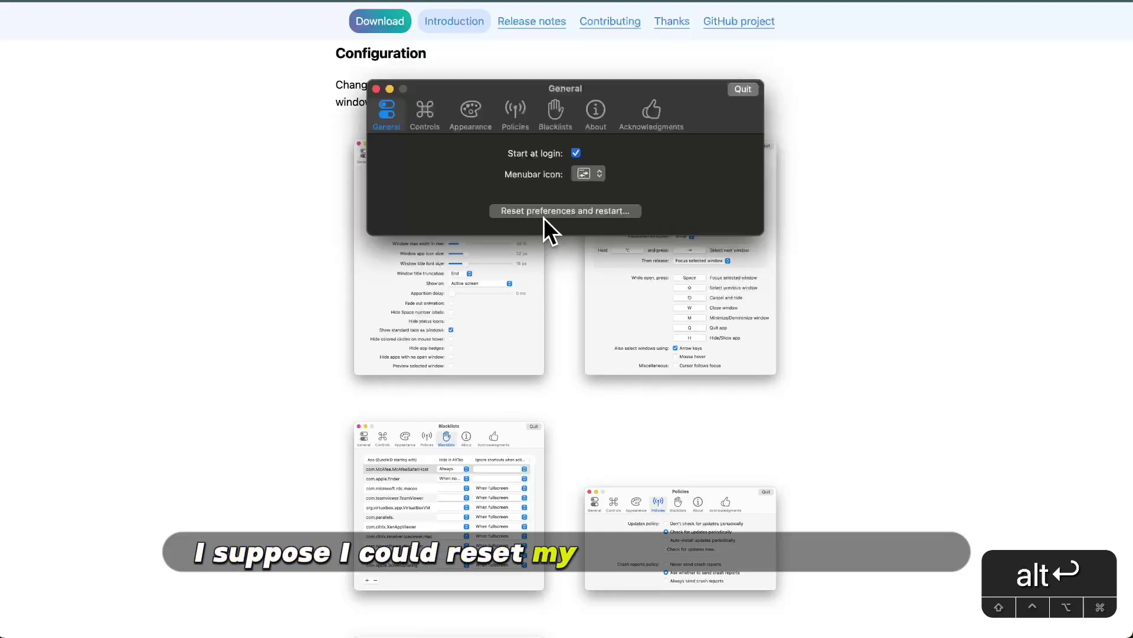
Reset AltTab's preferences to their defaults and restart it, returning to the AltTab web page.
{"action": "left_click", "coordinate": [586, 213]}
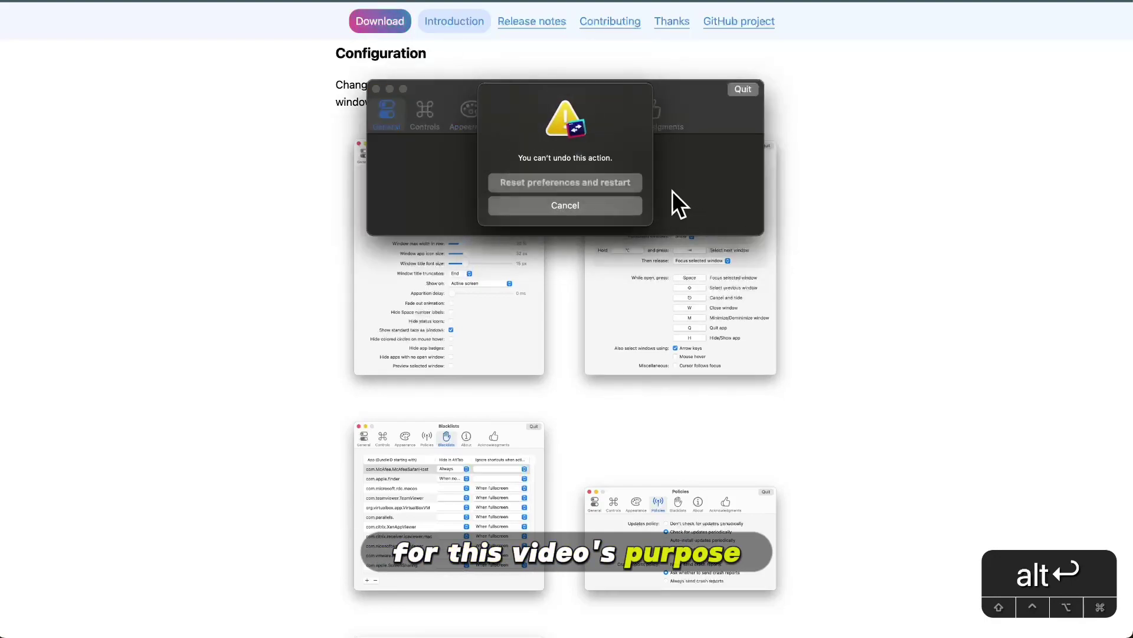
{"action": "left_click", "coordinate": [565, 205]}
{"action": "left_click_drag", "start_coordinate": [487, 85], "coordinate": [308, 354]}
{"action": "left_click", "coordinate": [883, 269]}
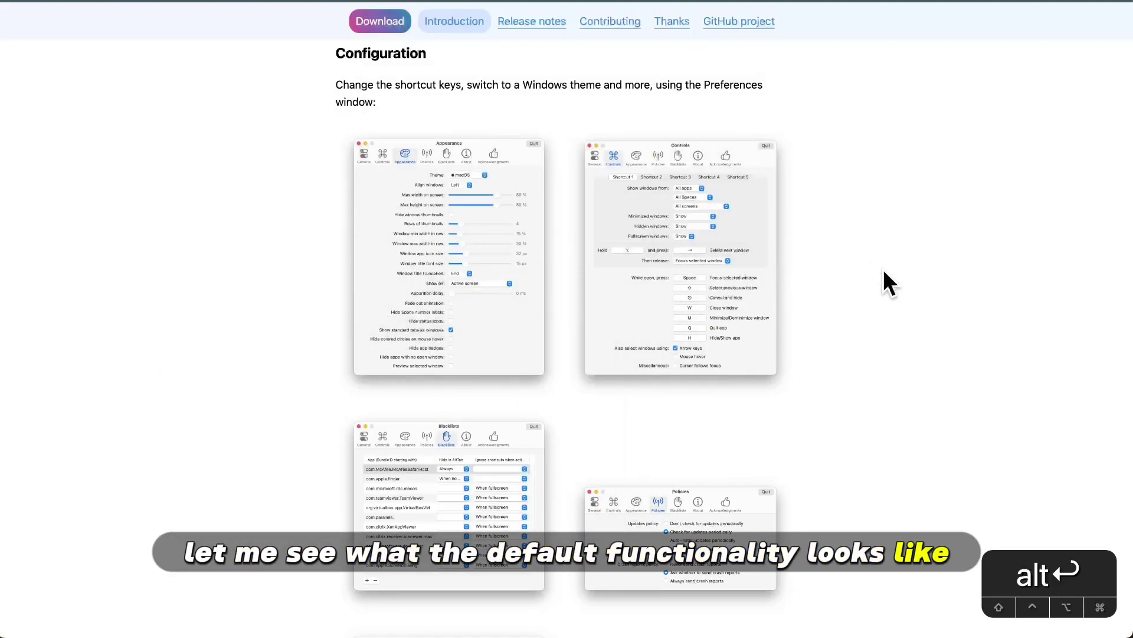
Test Command-based app switching with AltTab's default preferences by cycling through the open applications.
{"action": "key", "text": "super+Tab"}
{"action": "key", "text": "super+Tab"}
{"action": "key", "text": "super+Tab"}
{"action": "key", "text": "super+Tab"}
{"action": "key", "text": "super+Tab"}
{"action": "key", "text": "super+Tab"}
{"action": "key", "text": "super+Tab"}
{"action": "key", "text": "super+Tab"}
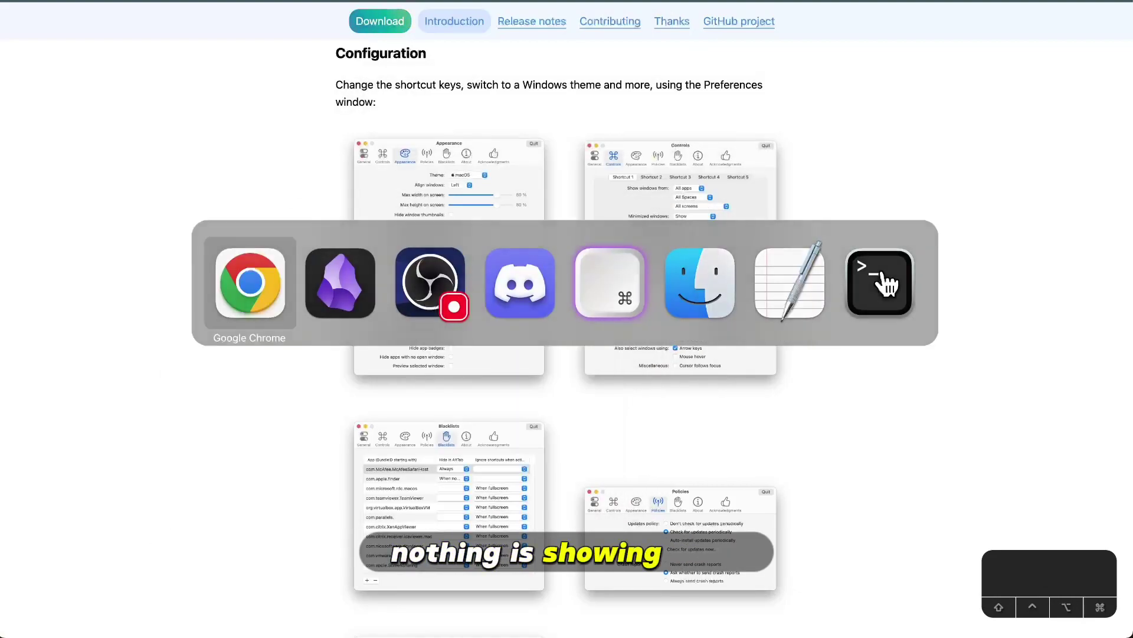
Open the Controls settings in AltTab's preferences.
{"action": "left_click", "coordinate": [610, 282]}
{"action": "left_click", "coordinate": [441, 110]}
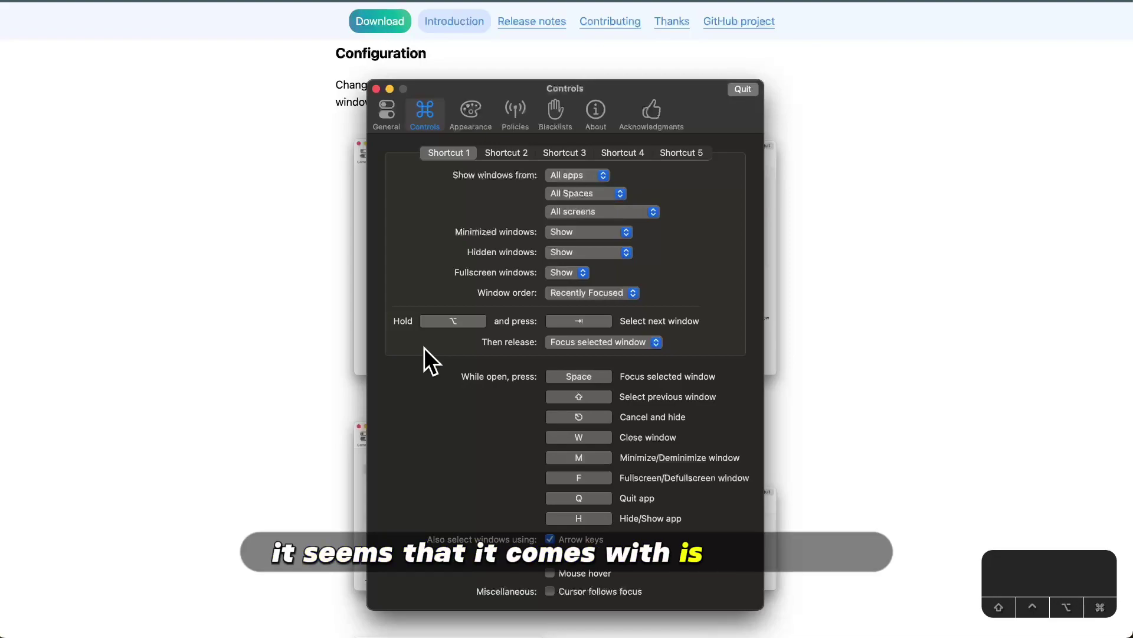
Try AltTab's default Option-based window switcher, moving forward and backward through the listed windows.
{"action": "key", "text": "alt+Tab"}
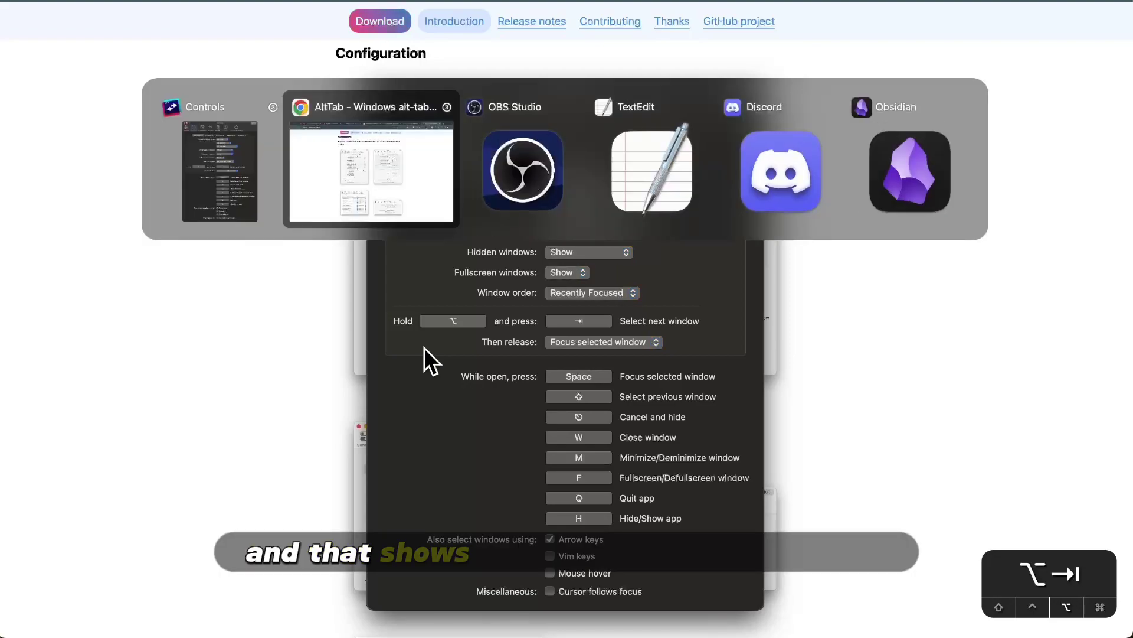
{"action": "key", "text": "alt+Tab"}
{"action": "key", "text": "alt+shift"}
{"action": "key", "text": "alt+shift"}
{"action": "key", "text": "alt+Tab"}
{"action": "key", "text": "alt+Tab"}
{"action": "key", "text": "alt+shift"}
{"action": "key", "text": "alt+shift"}
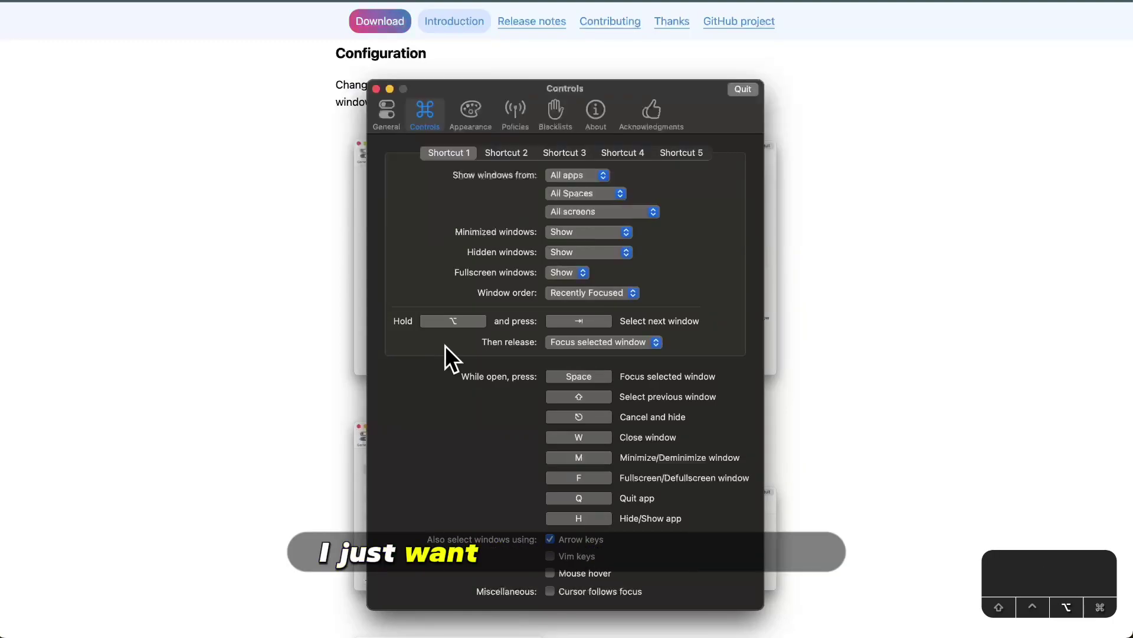
Set the hold key of AltTab's Shortcut 1 to Command.
{"action": "left_click", "coordinate": [470, 323]}
{"action": "key", "text": "super"}
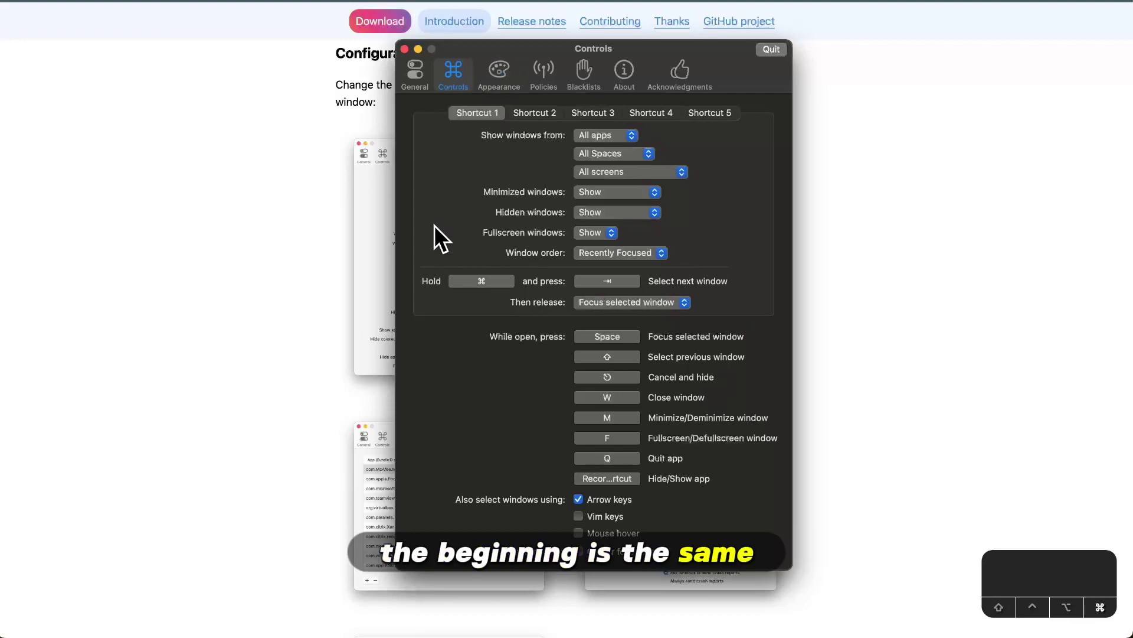
Test AltTab's window switcher with the Command shortcut, moving forward and backward through the open windows.
{"action": "key", "text": "super+Tab"}
{"action": "key", "text": "super+Tab"}
{"action": "key", "text": "super+Tab"}
{"action": "key", "text": "shift+super+Tab"}
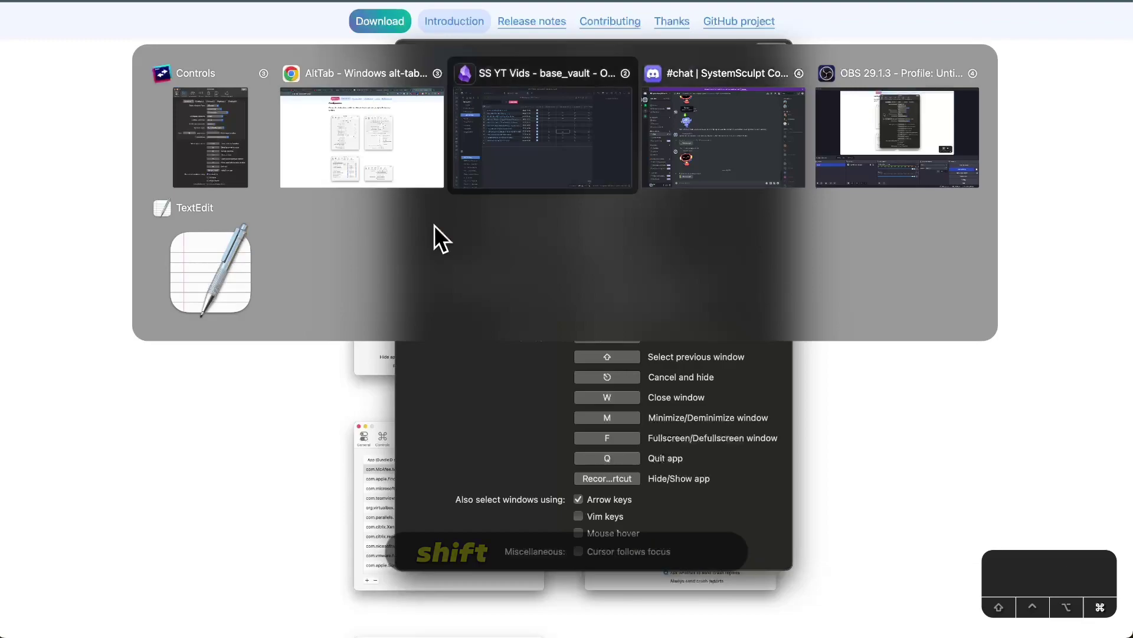
{"action": "key", "text": "shift+super+Tab"}
{"action": "key", "text": "shift+super+Tab"}
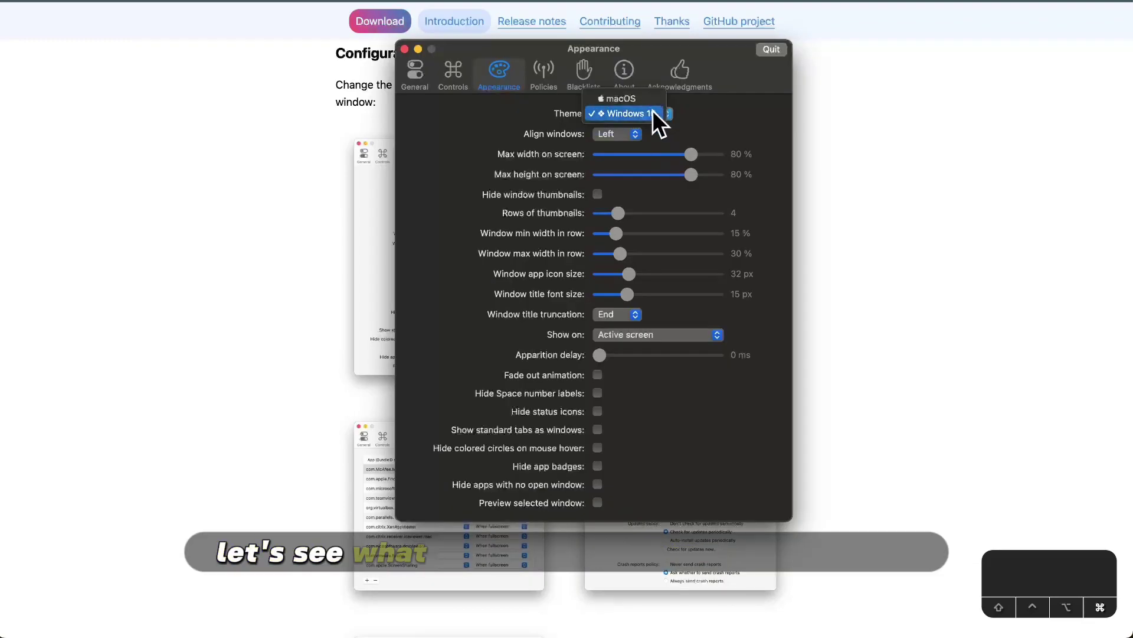
Set AltTab's Appearance theme to Windows 10 and preview the window switcher by cycling forward and backward.
{"action": "left_click", "coordinate": [653, 112]}
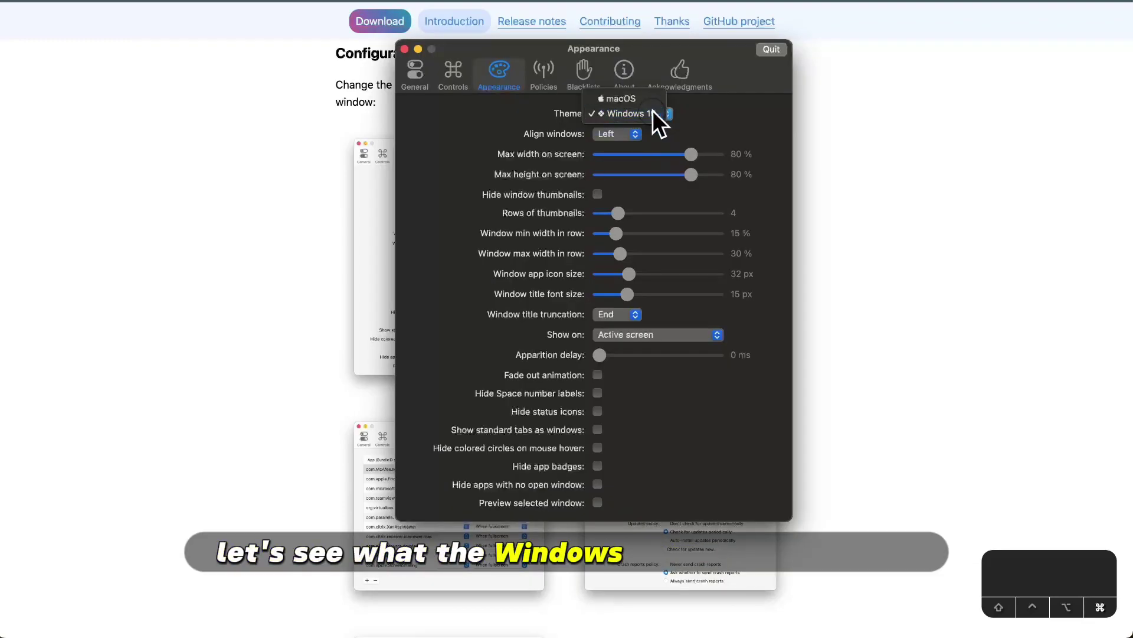
{"action": "key", "text": "super+Tab"}
{"action": "key", "text": "super+Tab"}
{"action": "key", "text": "super+Tab"}
{"action": "key", "text": "shift+super+Tab"}
{"action": "key", "text": "shift+super+Tab"}
{"action": "key", "text": "shift+super+Tab"}
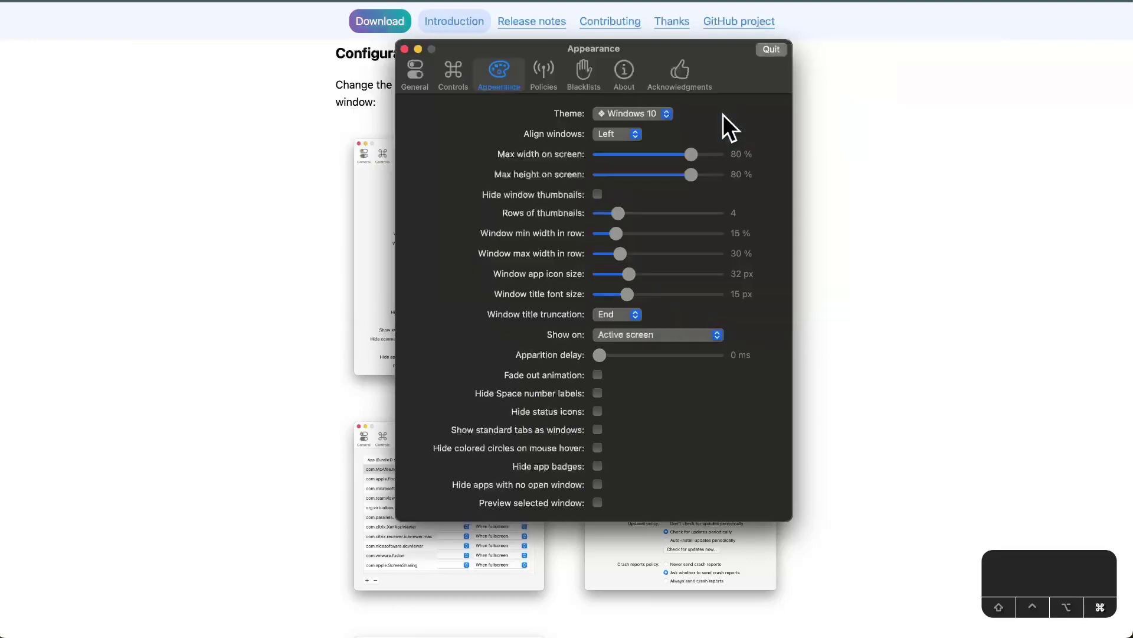
Set the Appearance theme to macOS and check the window switcher by cycling through the windows in both directions.
{"action": "left_click", "coordinate": [655, 113]}
{"action": "left_click", "coordinate": [647, 99]}
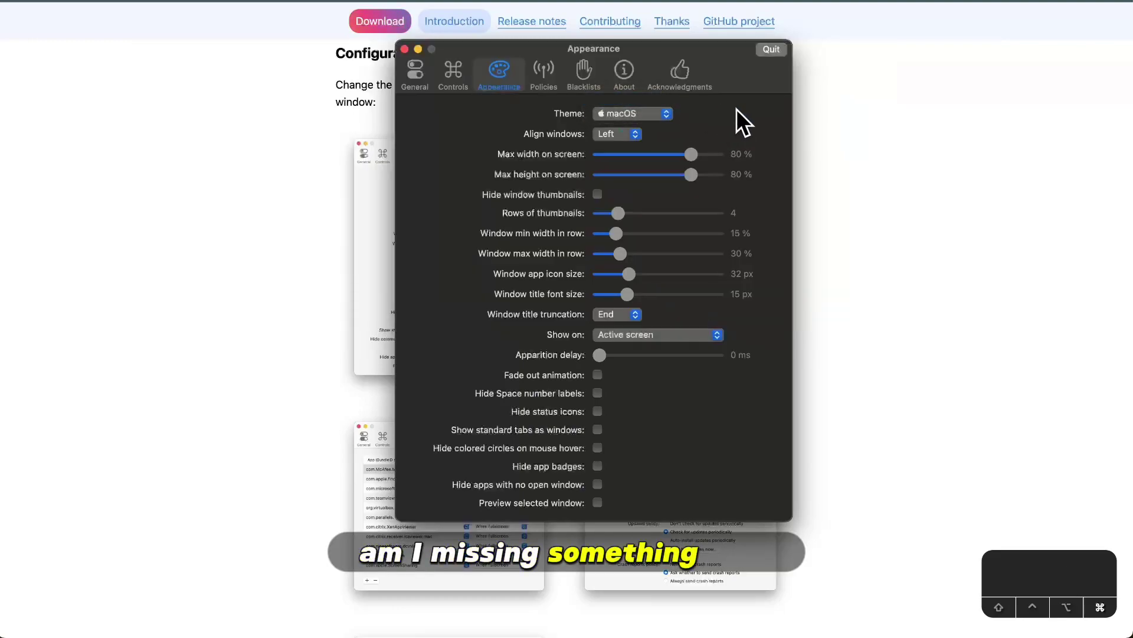
{"action": "key", "text": "super+Tab"}
{"action": "key", "text": "super+Tab"}
{"action": "key", "text": "shift+super+Tab"}
{"action": "key", "text": "super+Tab"}
{"action": "key", "text": "super+Tab"}
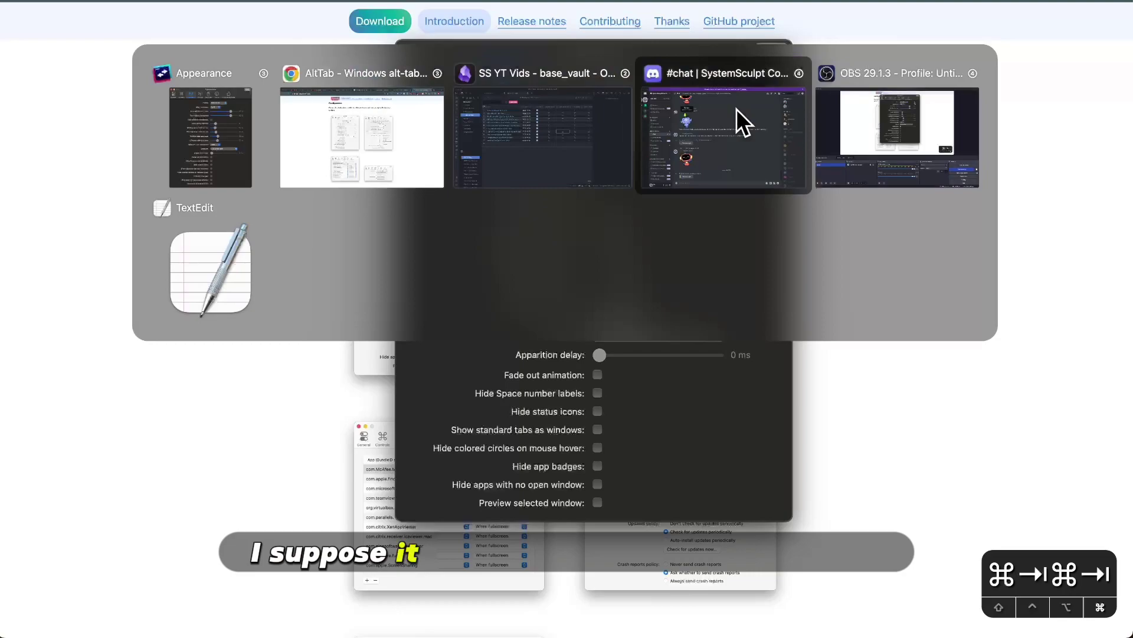
{"action": "key", "text": "shift+super+Tab"}
{"action": "key", "text": "shift+super+Tab"}
{"action": "key", "text": "shift+super+Tab"}
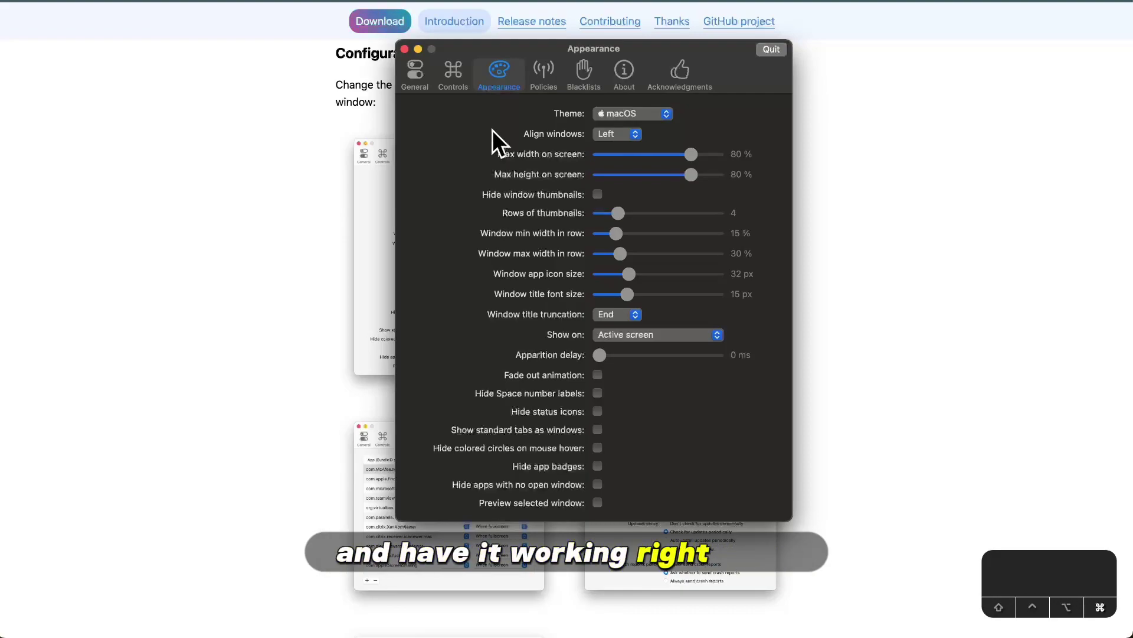
Review AltTab's Policies and Blacklists settings and open the source code repository linked from the About information.
{"action": "left_click", "coordinate": [541, 76]}
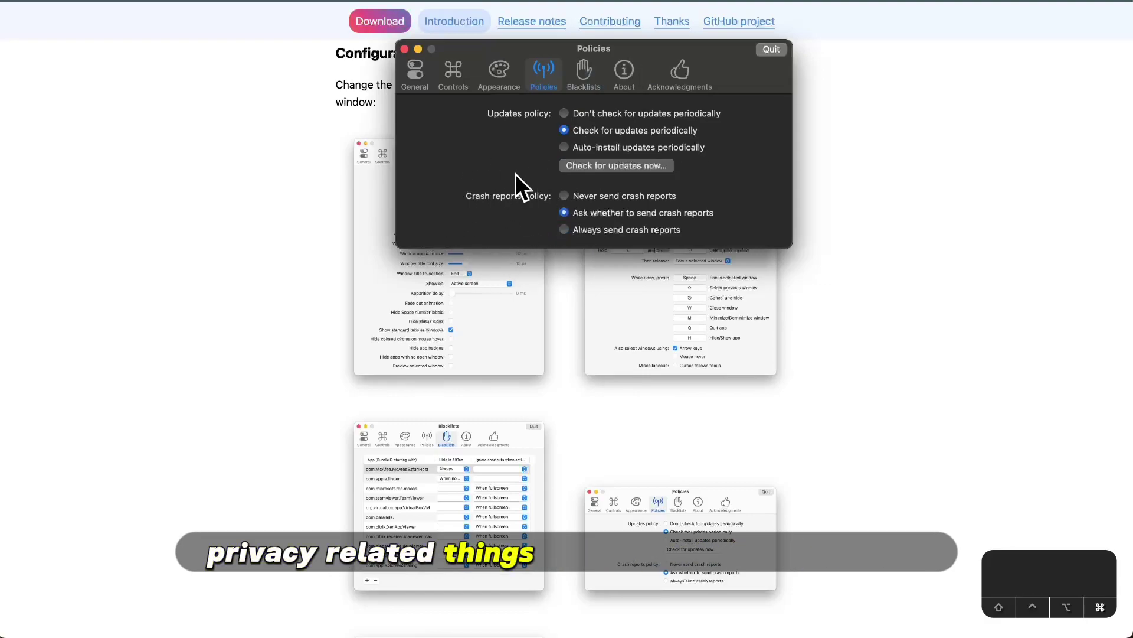
{"action": "left_click", "coordinate": [589, 72]}
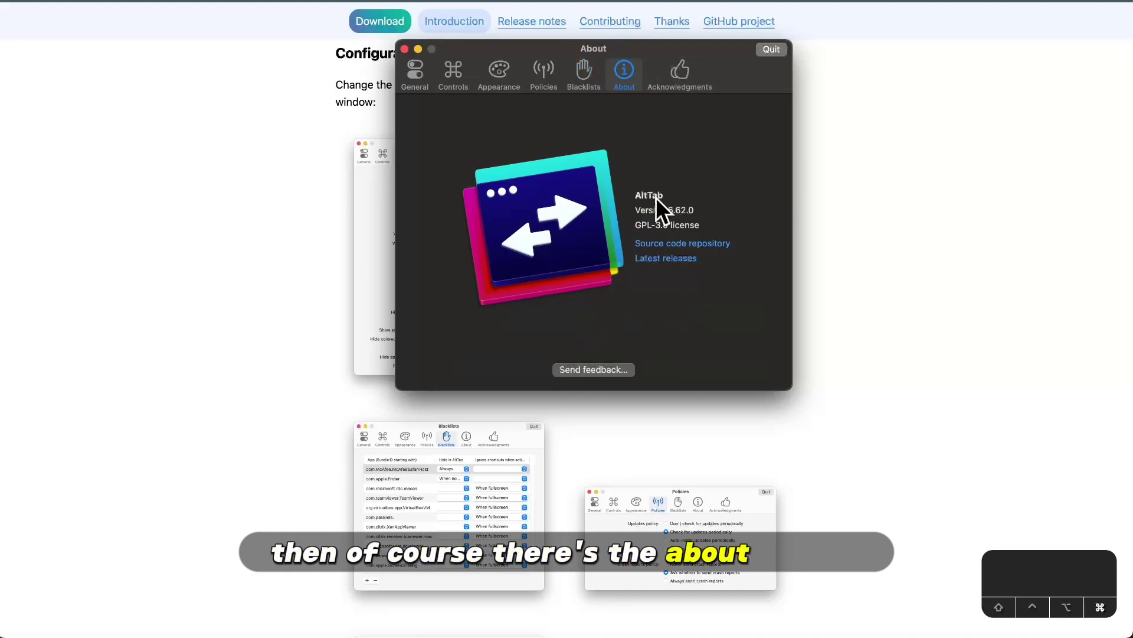
{"action": "left_click", "coordinate": [677, 244]}
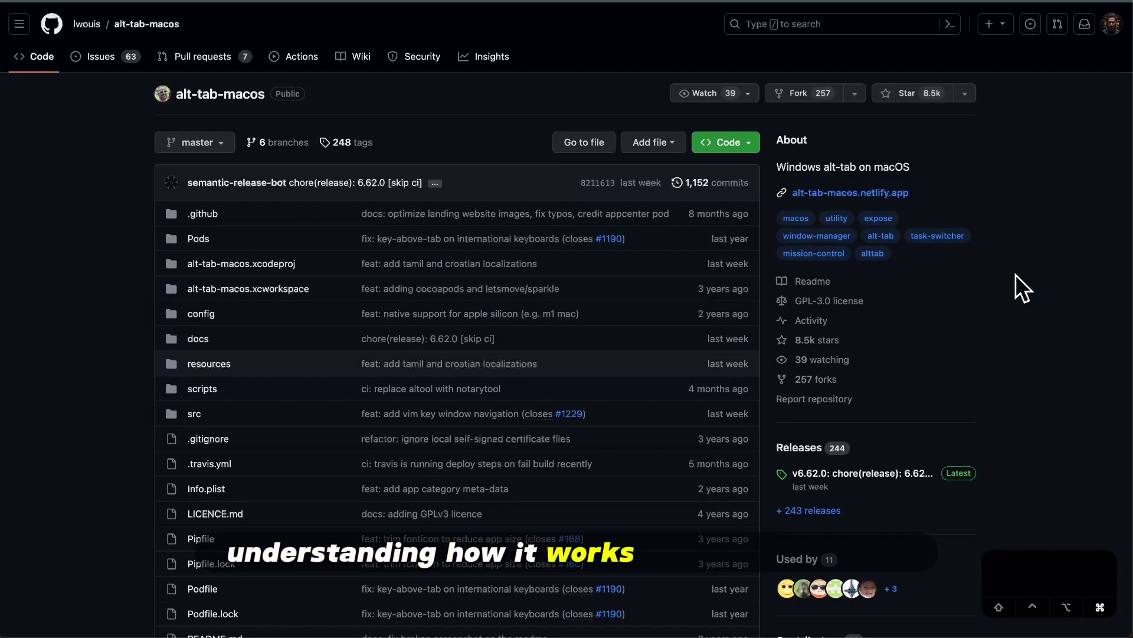
Return to AltTab's preferences window and look through the contributors and third-party libraries in Acknowledgments.
{"action": "key", "text": "super+Tab"}
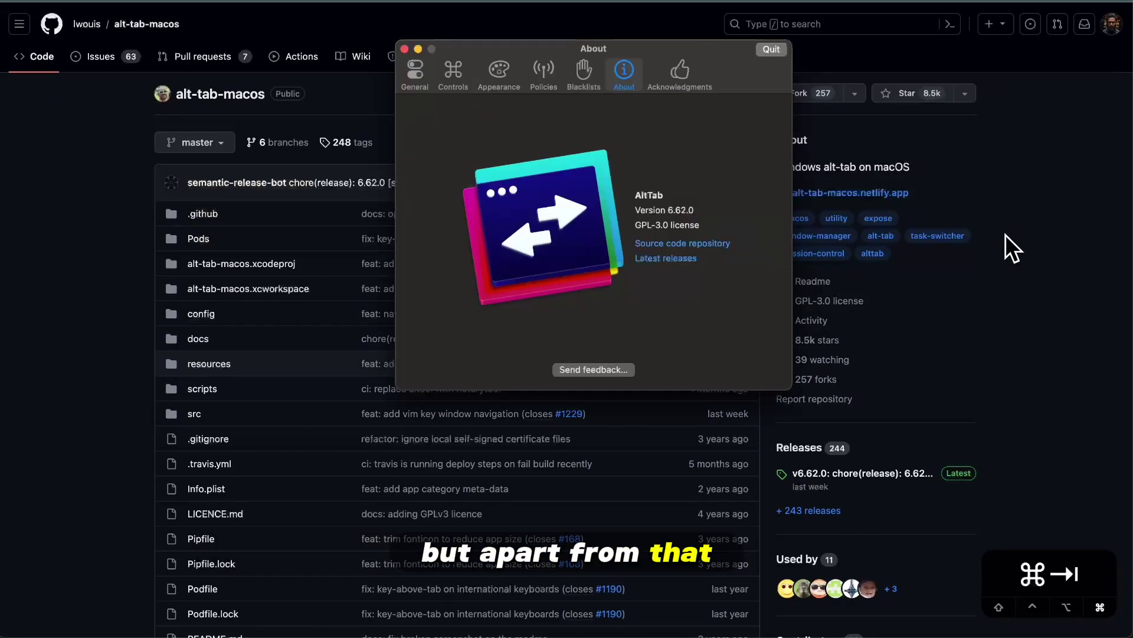
{"action": "left_click", "coordinate": [684, 69]}
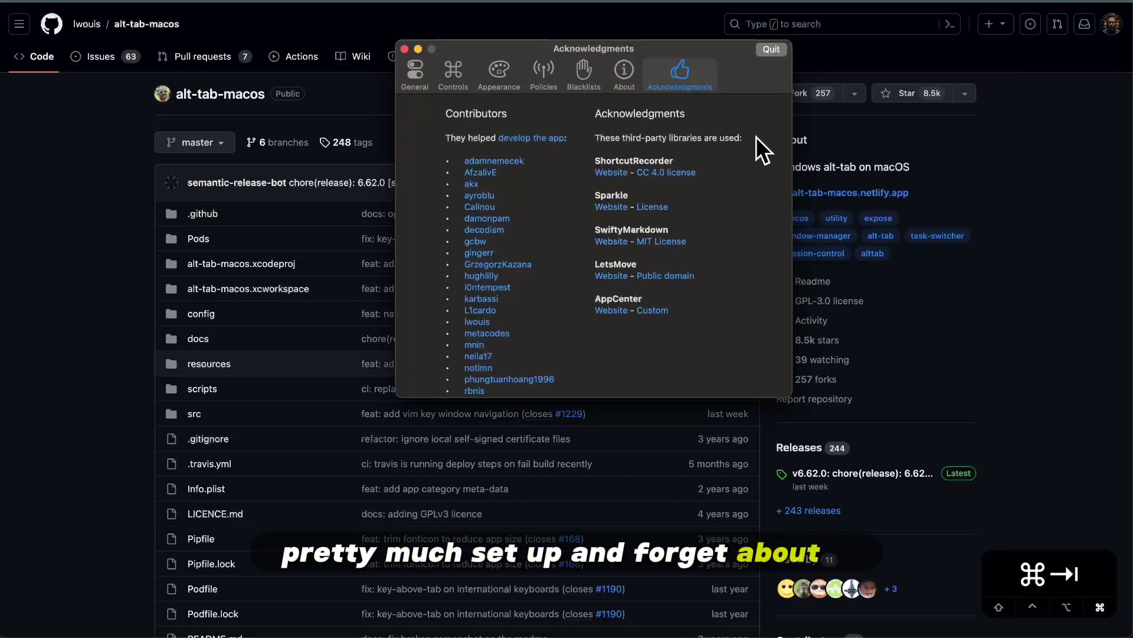
{"action": "scroll", "coordinate": [538, 270], "scroll_direction": "down", "scroll_amount": 10}
{"action": "scroll", "coordinate": [537, 271], "scroll_direction": "down", "scroll_amount": 10}
{"action": "scroll", "coordinate": [537, 270], "scroll_direction": "up", "scroll_amount": 20}
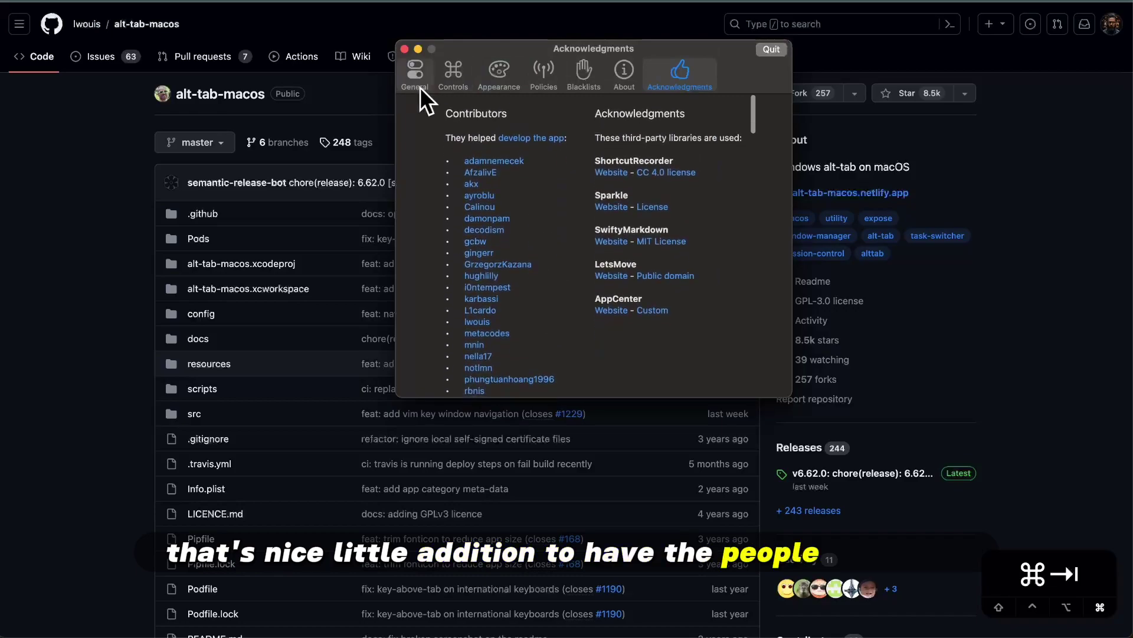
{"action": "scroll", "coordinate": [556, 223], "scroll_direction": "down", "scroll_amount": 10}
{"action": "scroll", "coordinate": [569, 192], "scroll_direction": "up", "scroll_amount": 10}
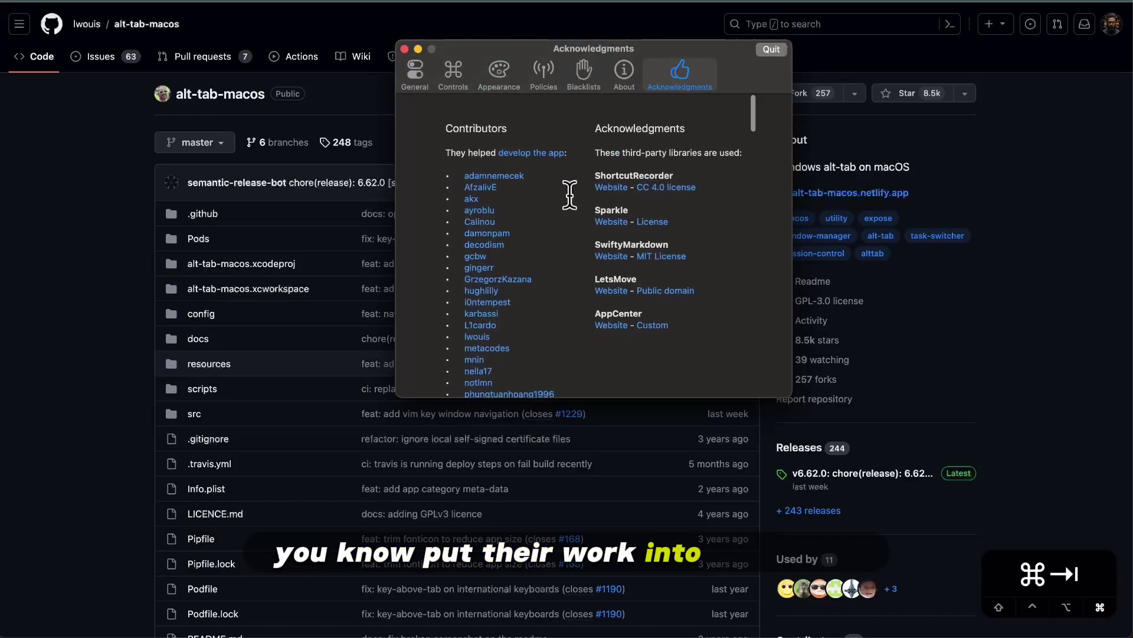
Review AltTab's General settings and close the preferences window.
{"action": "left_click", "coordinate": [410, 61]}
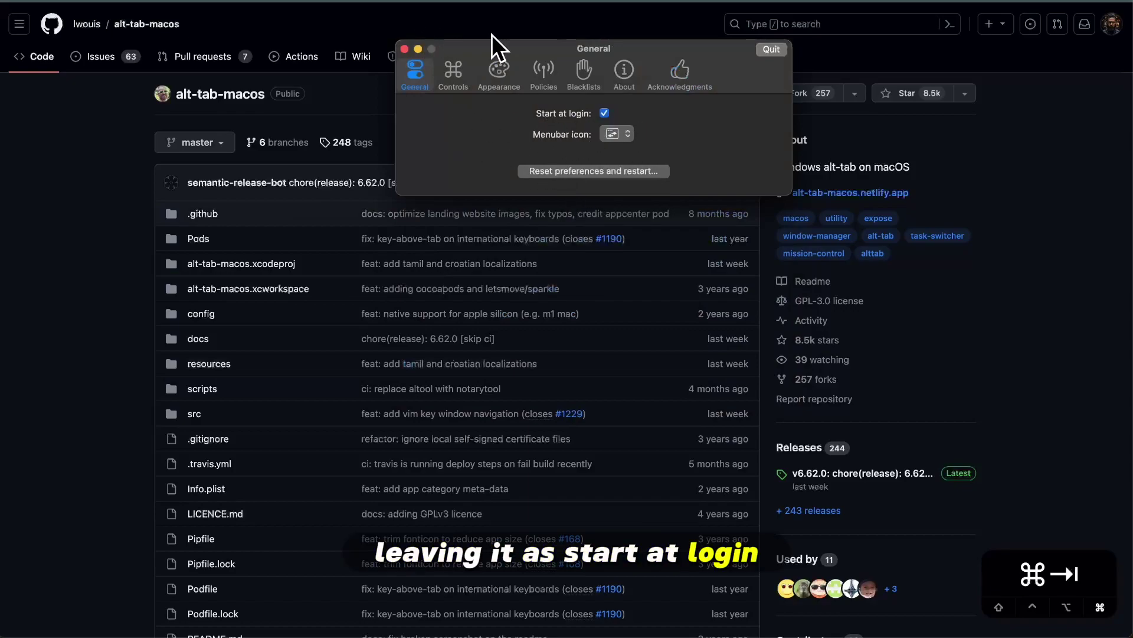
{"action": "left_click", "coordinate": [404, 48]}
Try the Command-based window switcher from the repository page, moving forward and returning to the browser window.
{"action": "key", "text": "super+Tab"}
{"action": "key", "text": "super+Tab"}
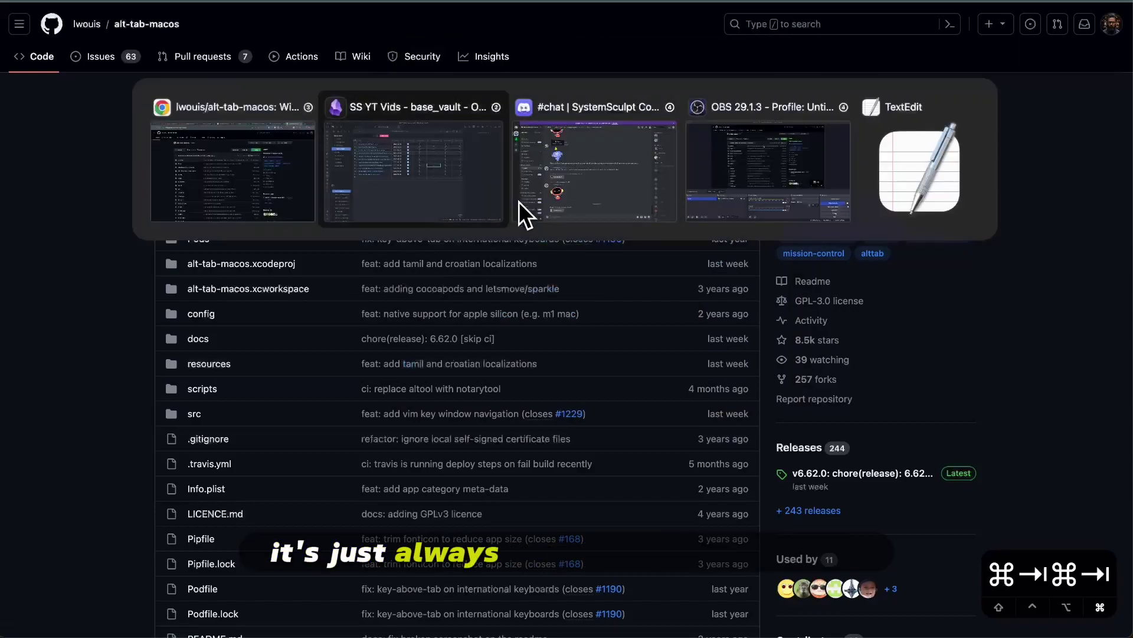
{"action": "key", "text": "super+shift+Tab"}
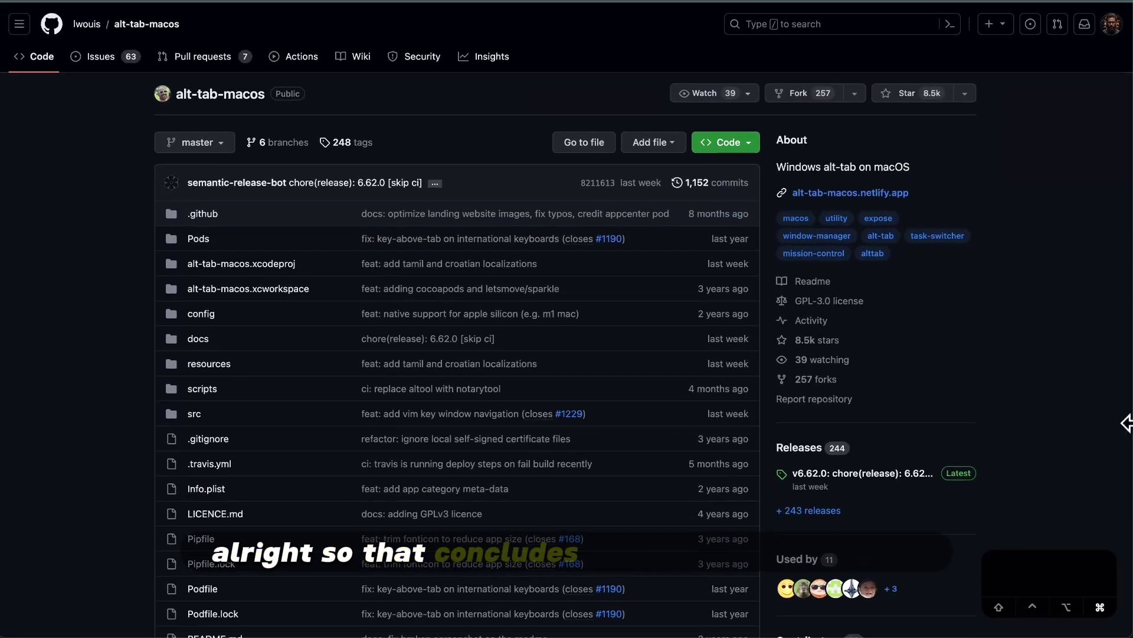
Examine the README section of the alt-tab-macos repository page.
{"action": "scroll", "coordinate": [991, 373], "scroll_direction": "down", "scroll_amount": 15}
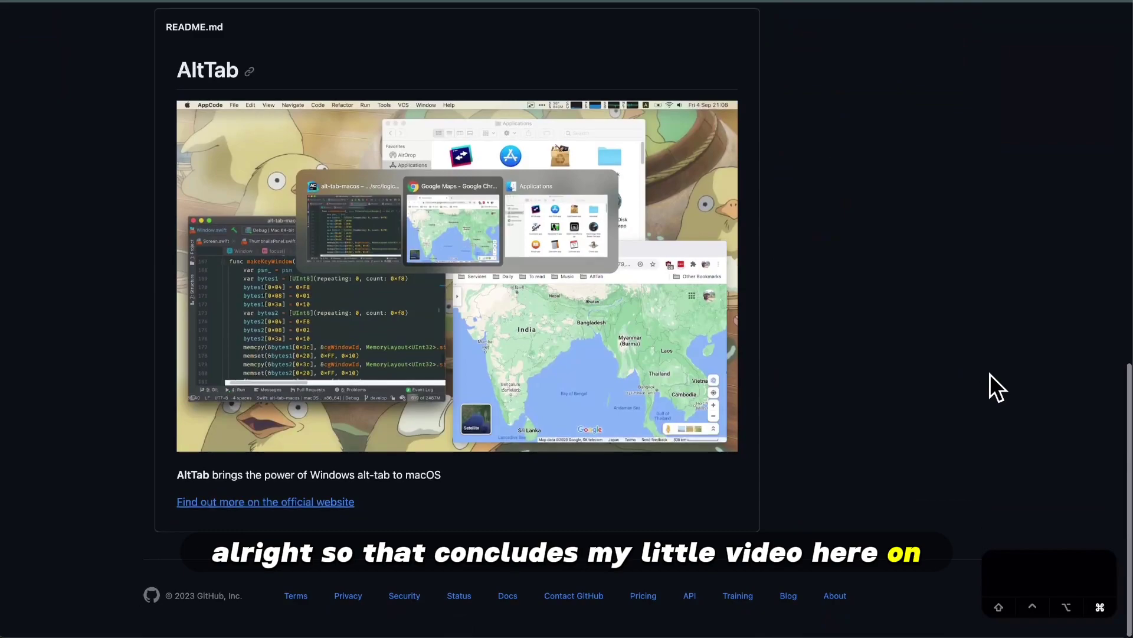
{"action": "scroll", "coordinate": [990, 374], "scroll_direction": "up", "scroll_amount": 2}
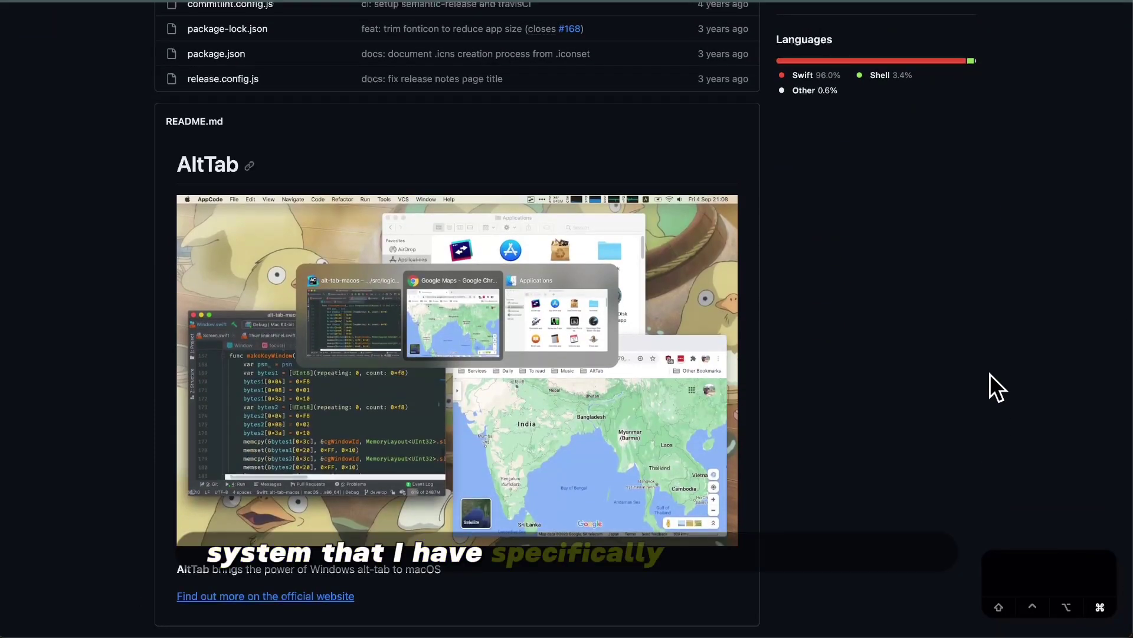